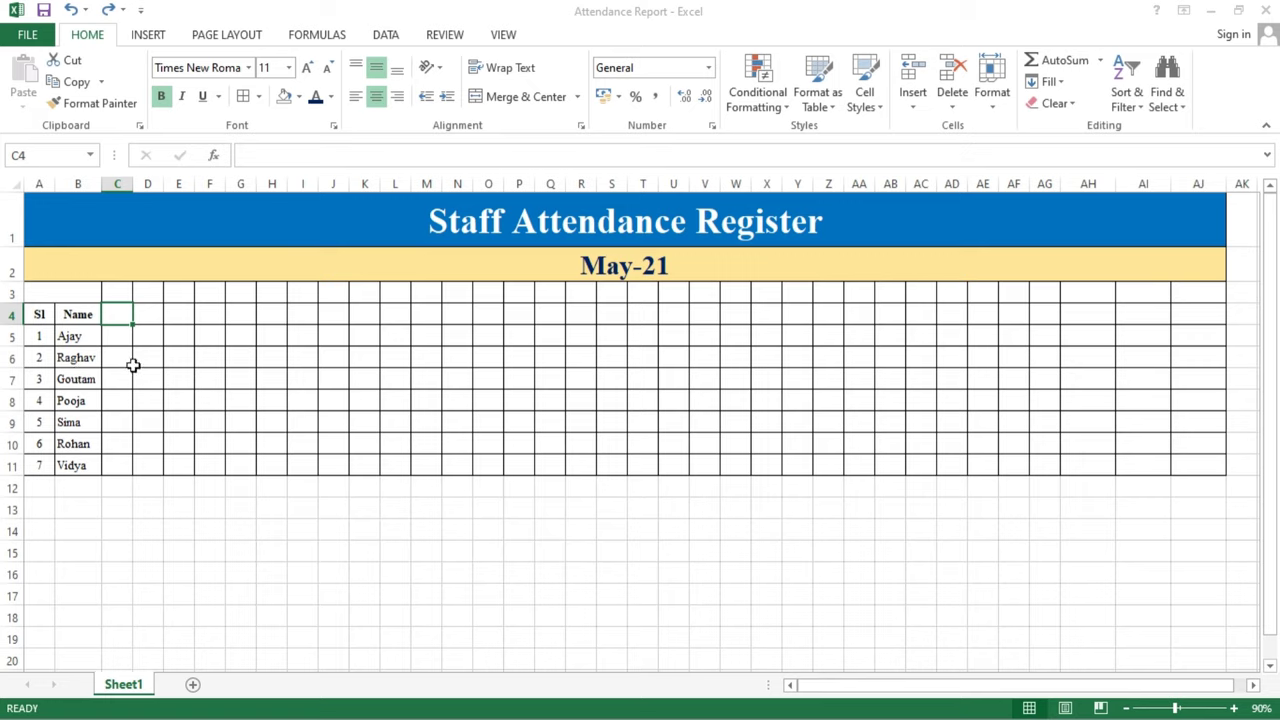
- Enter 1 and 2 in C3:D3 and extend the series to 31 in AG3
click(123, 295)
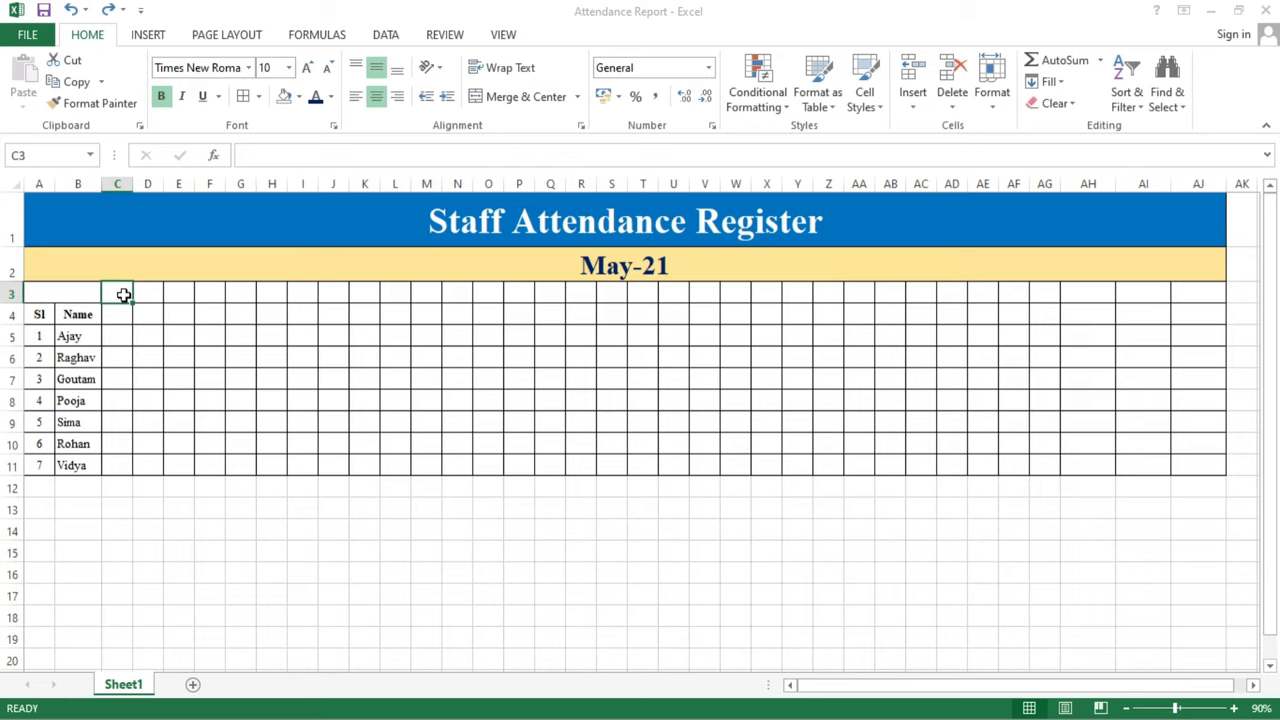
text(1)
key(Right)
text(2)
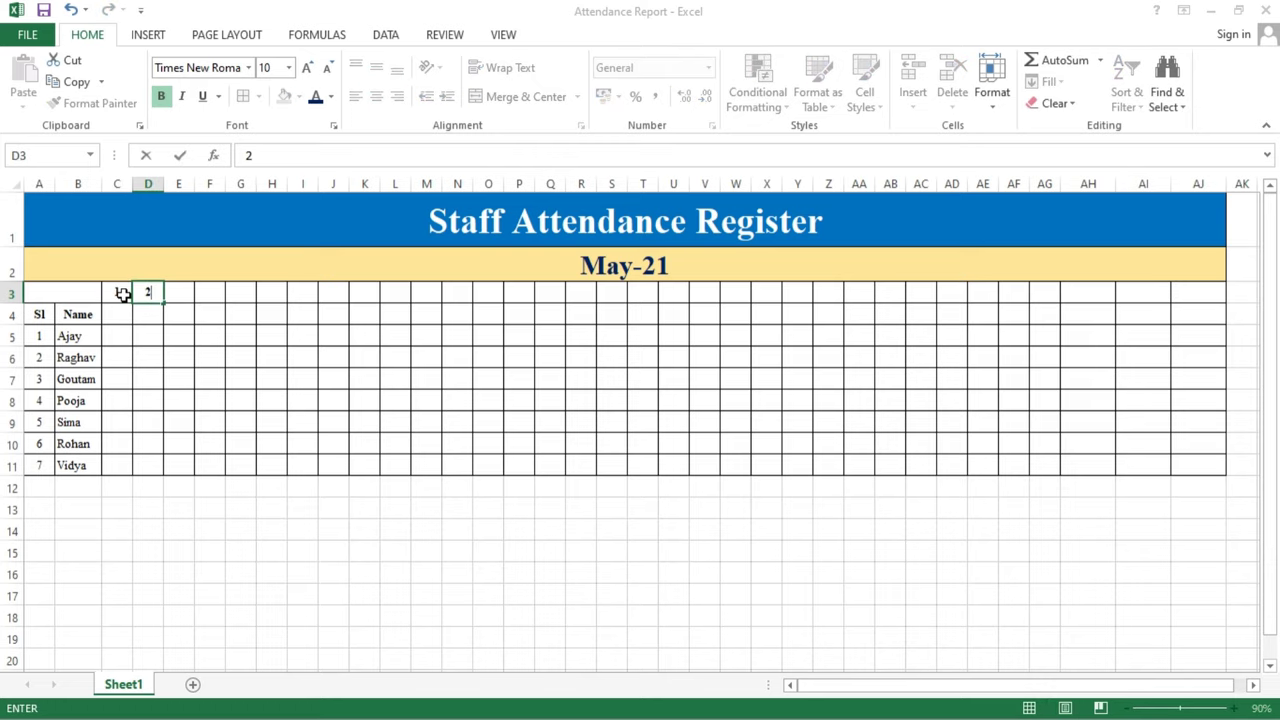
click(171, 296)
click(111, 293)
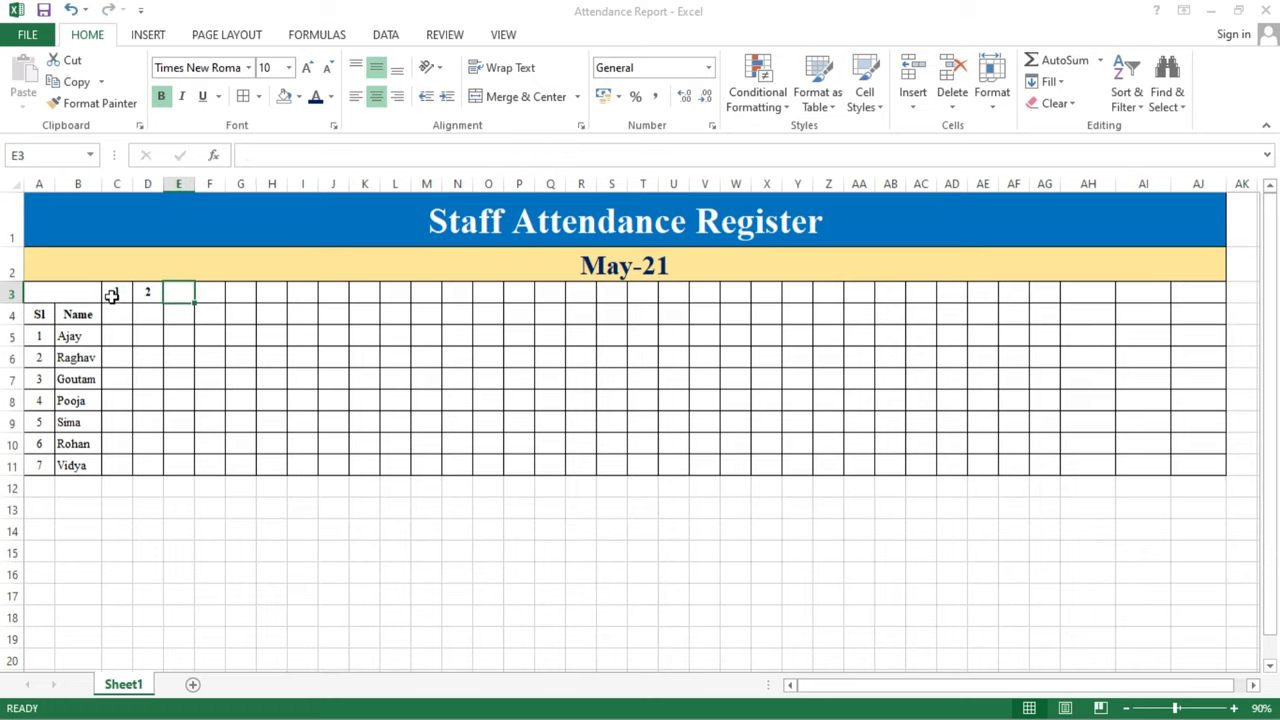
drag(139, 294, 1051, 294)
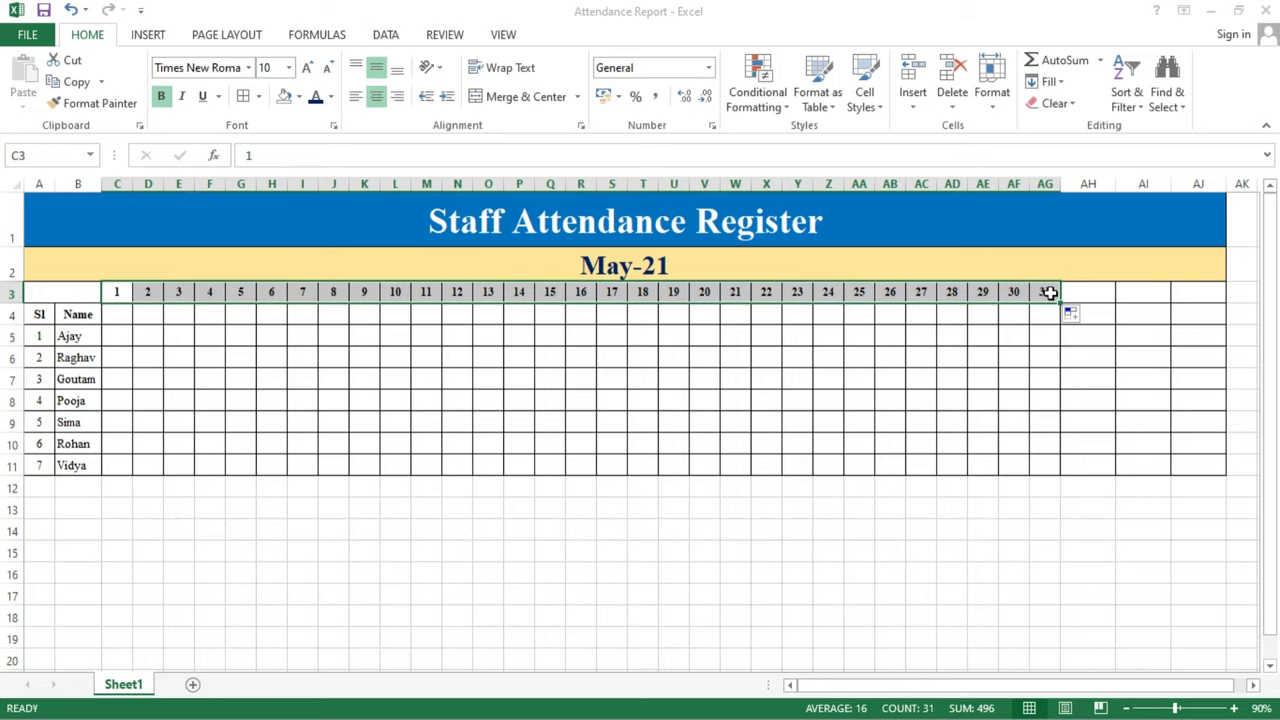
click(910, 383)
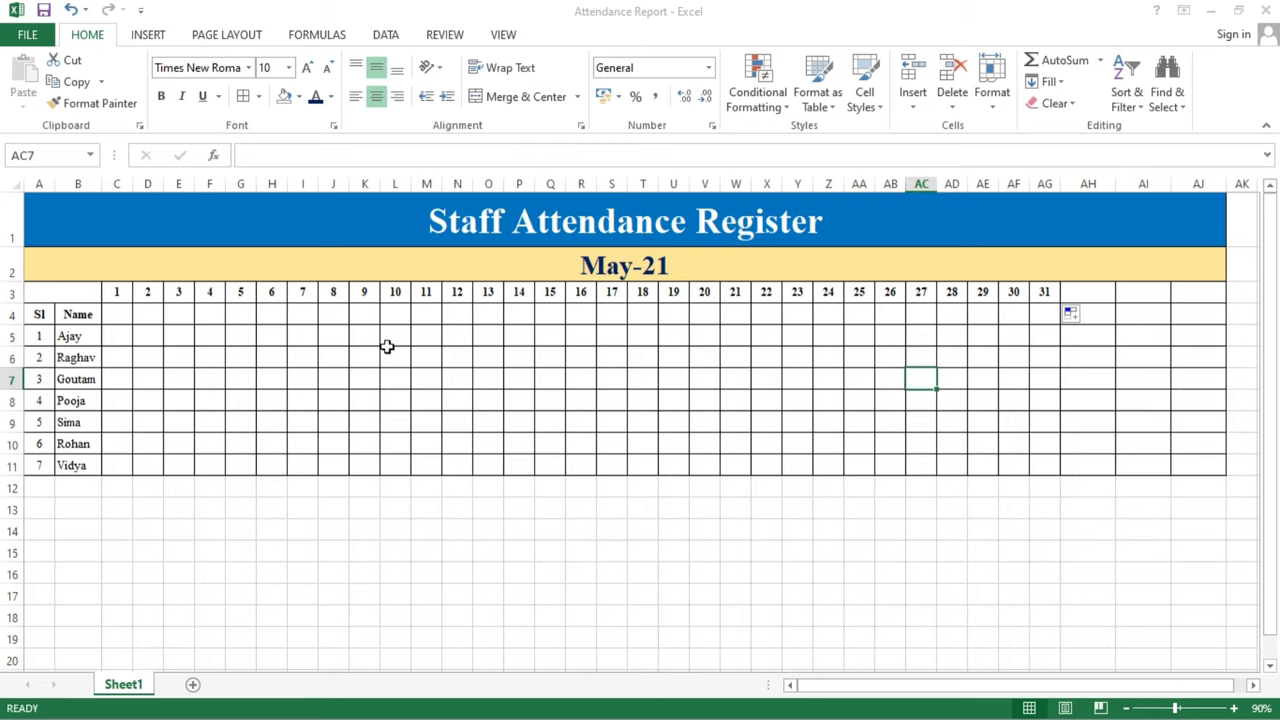
- Type Sun in C4 and auto-fill the weekday names across row 4 to AG4
click(124, 313)
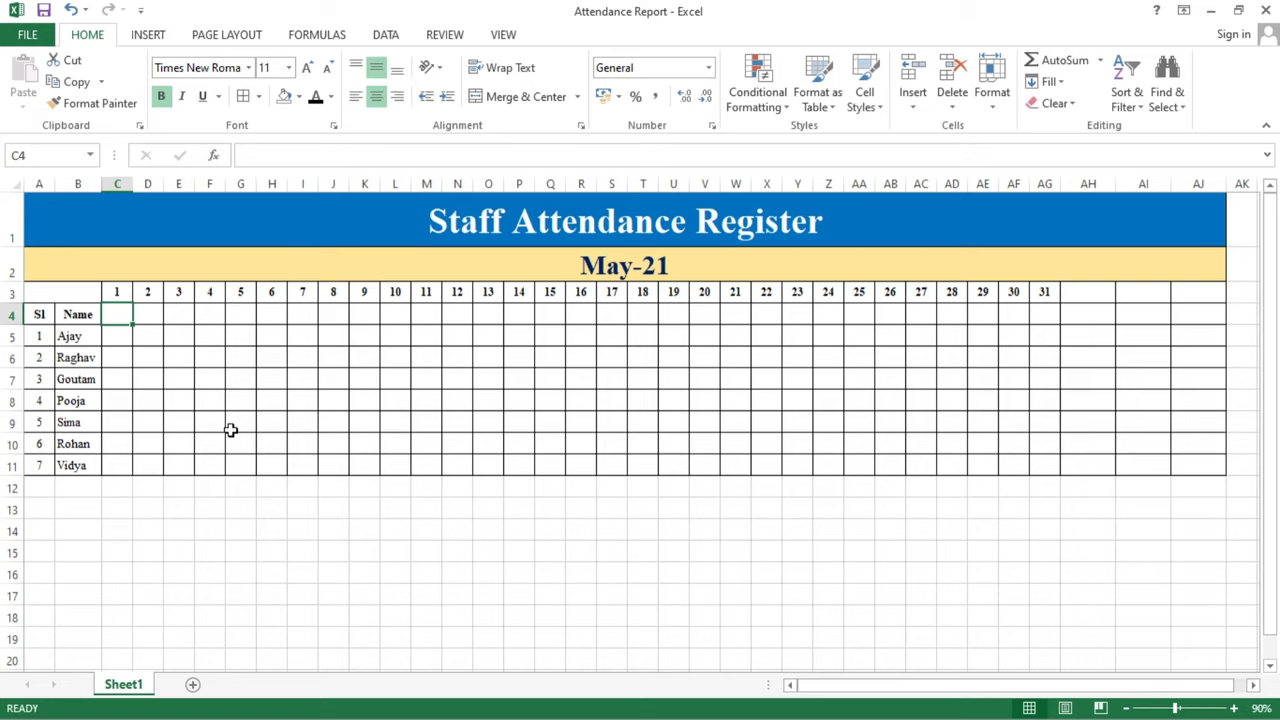
text(Su)
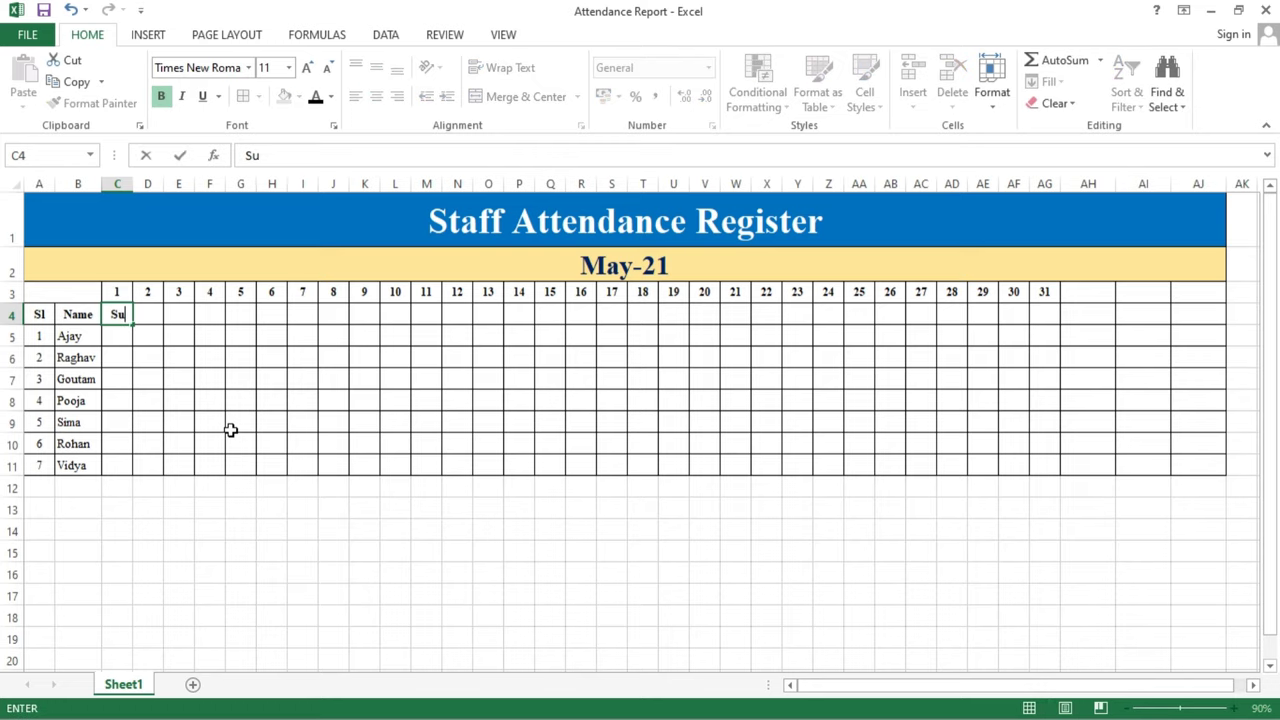
text(n)
click(130, 322)
drag(134, 325, 1046, 298)
click(735, 443)
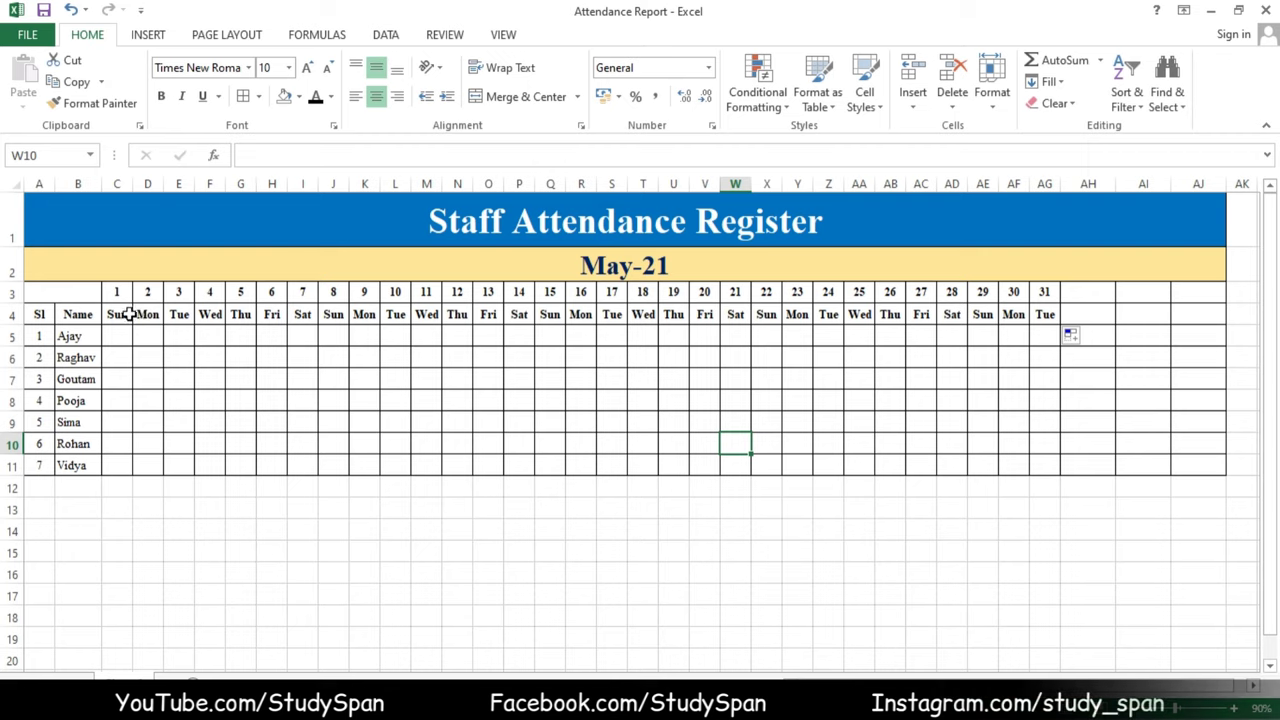
- Fill Sunday columns C, J, Q, X and AE (rows 4–11) red with white text
drag(118, 314, 129, 466)
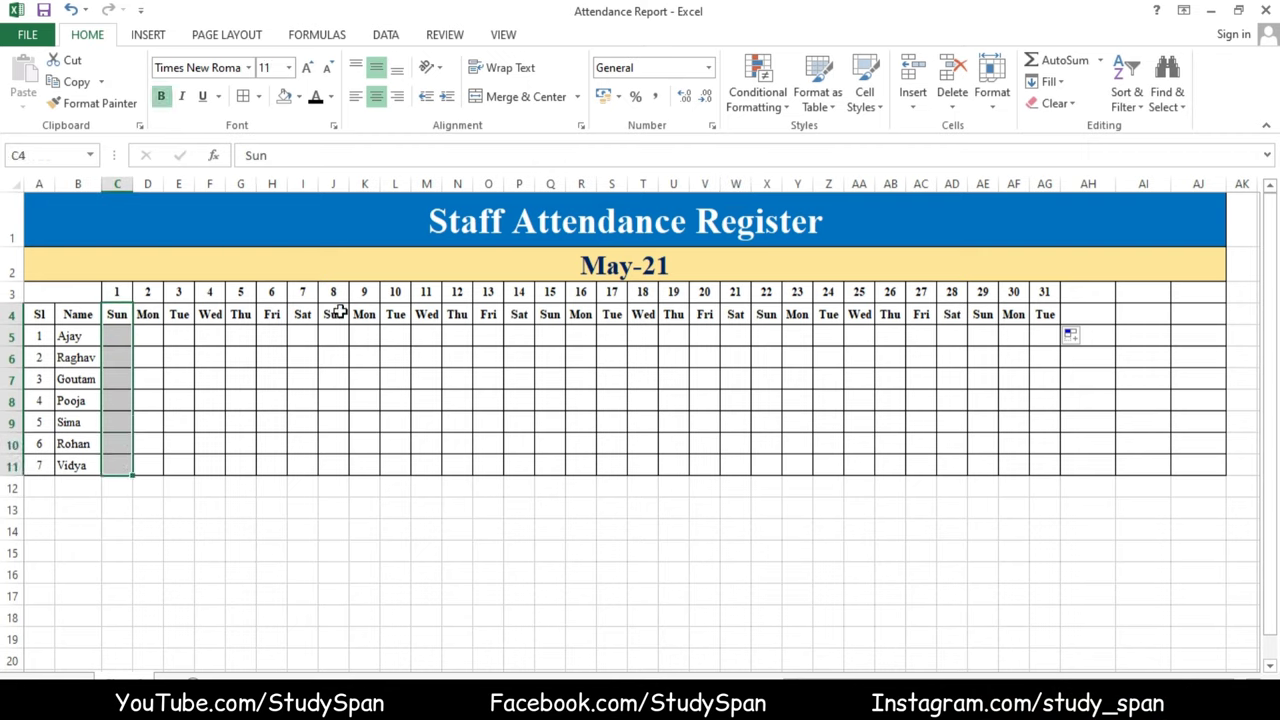
drag(335, 314, 342, 459)
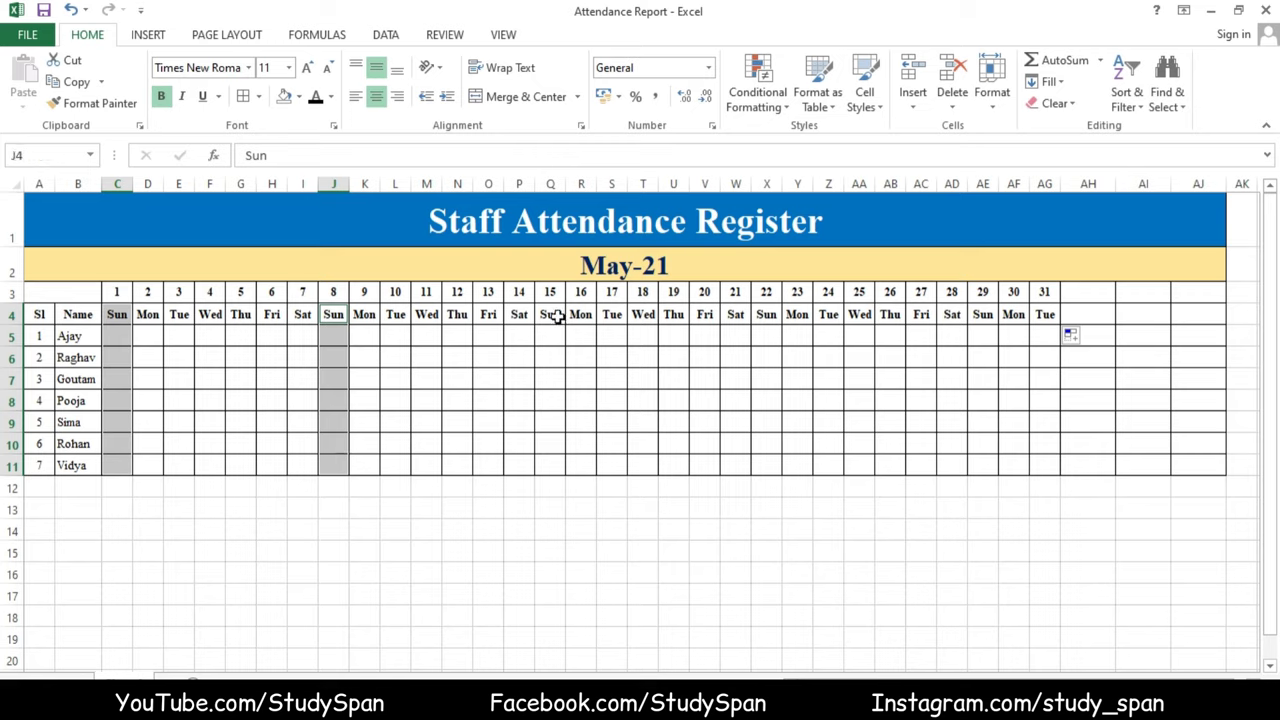
drag(551, 314, 563, 466)
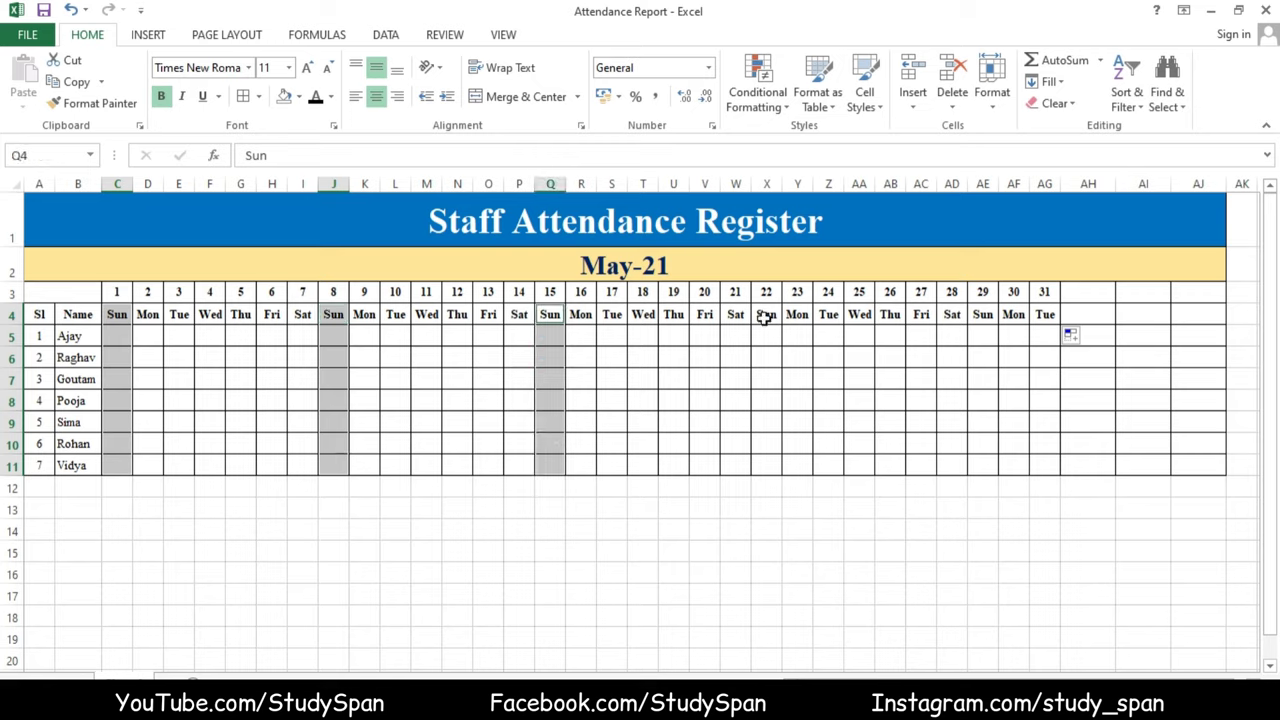
drag(766, 316, 769, 465)
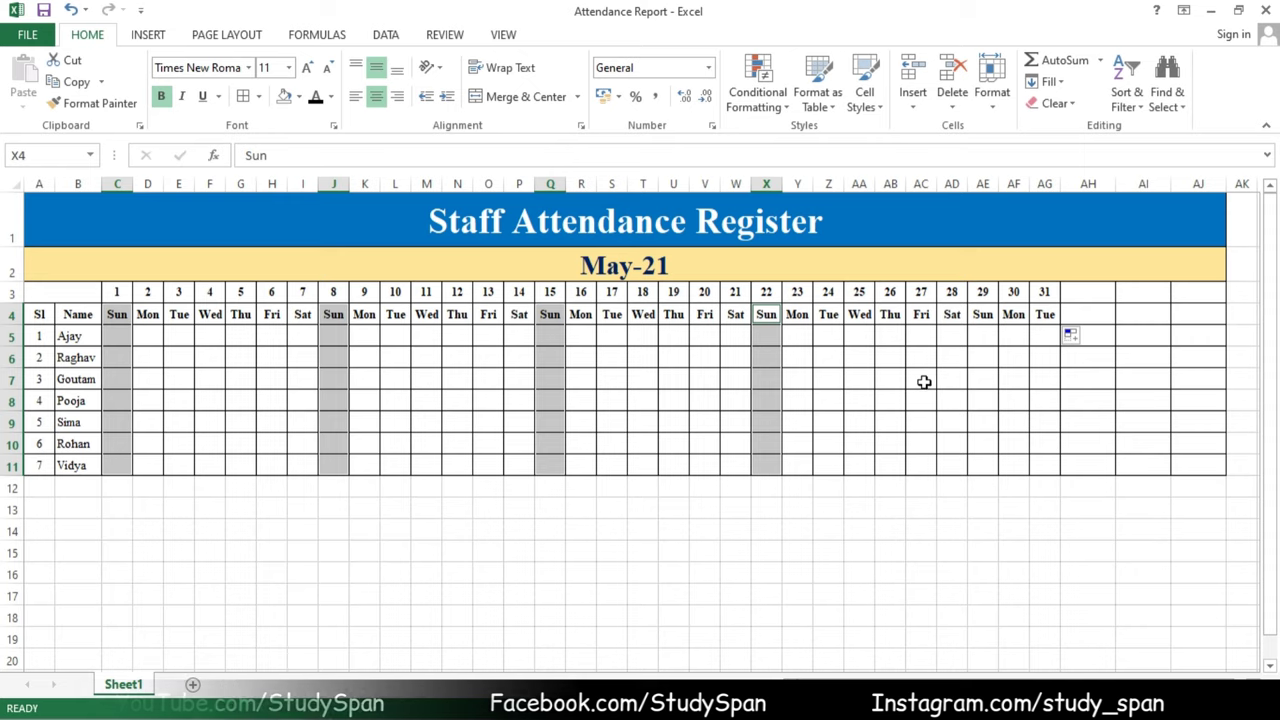
drag(983, 314, 996, 461)
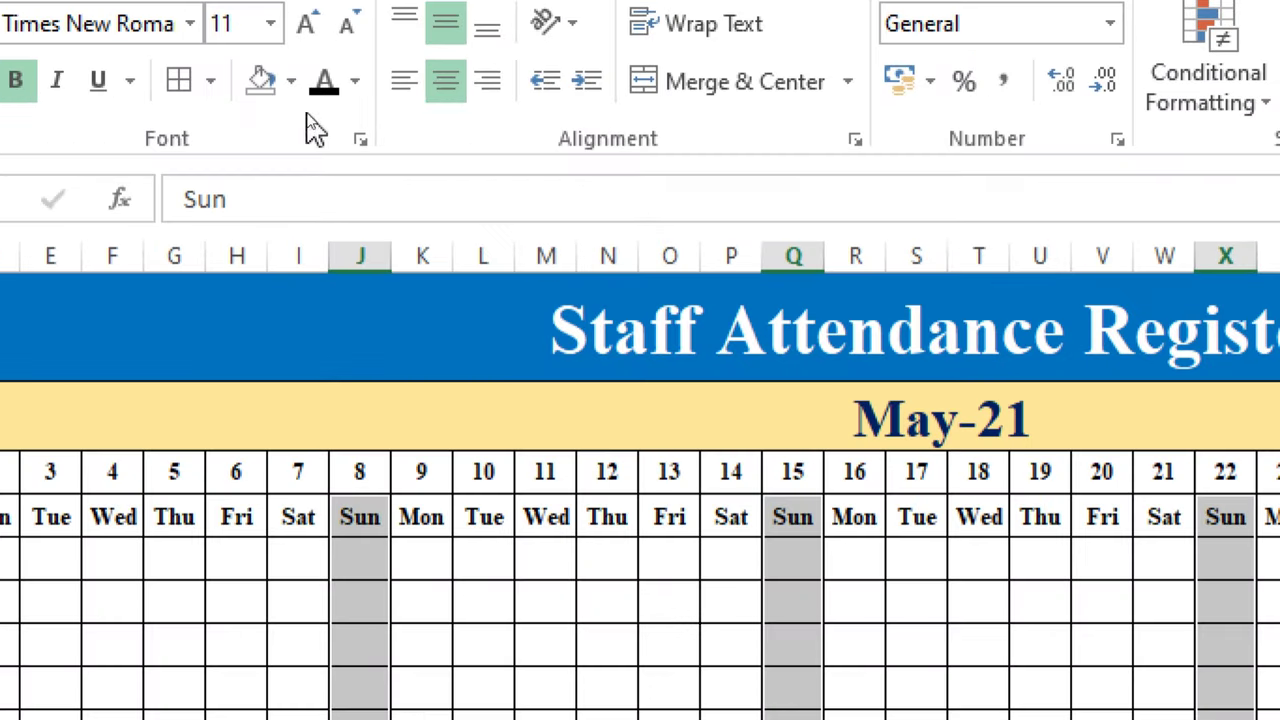
click(299, 97)
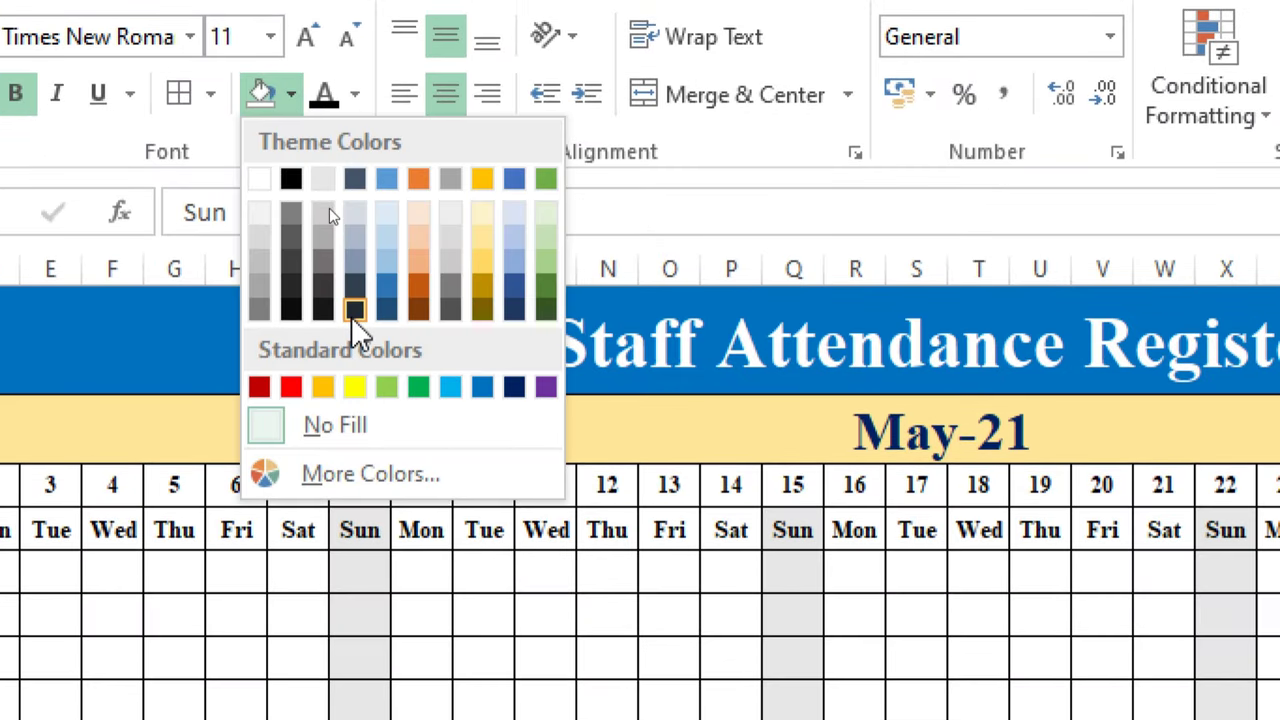
click(291, 388)
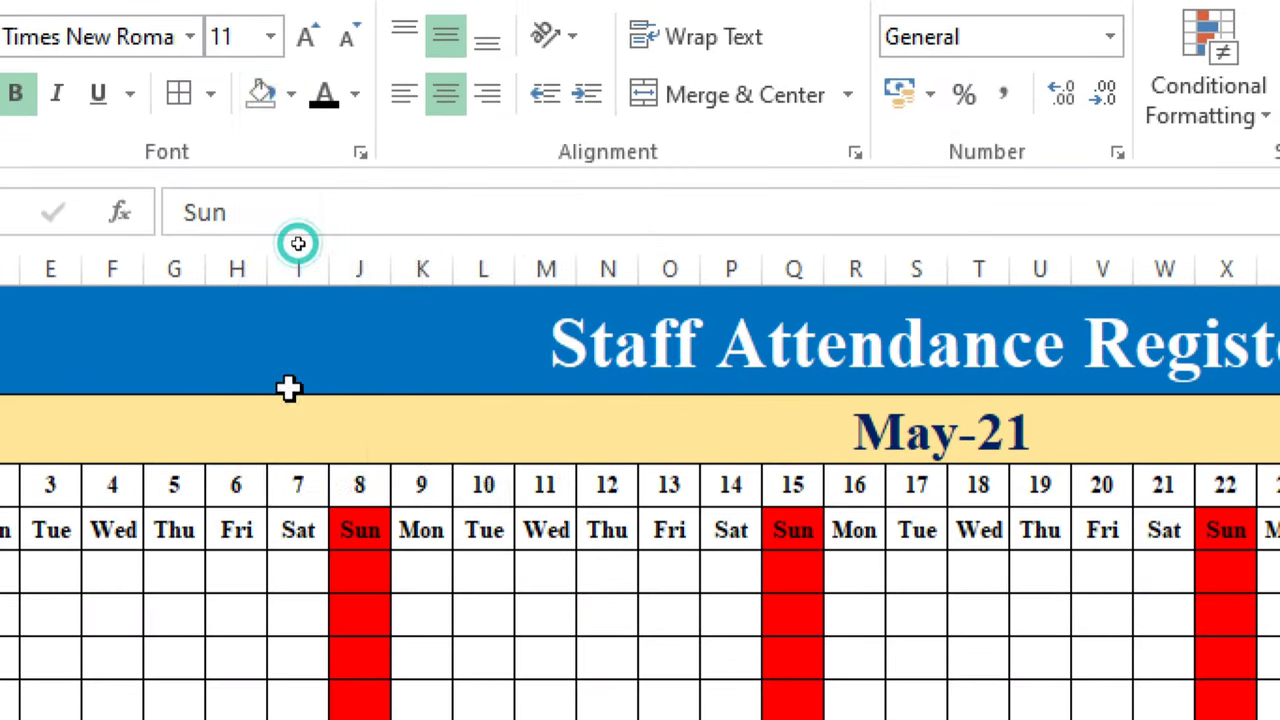
click(355, 97)
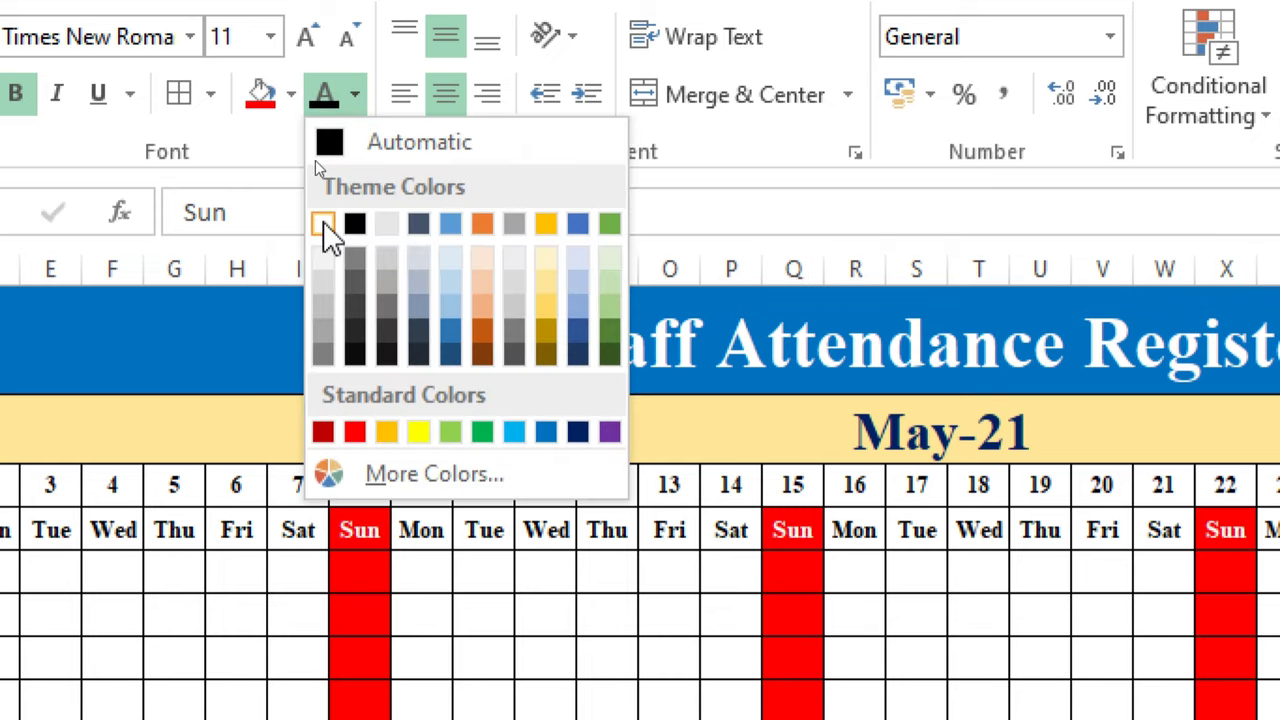
click(323, 224)
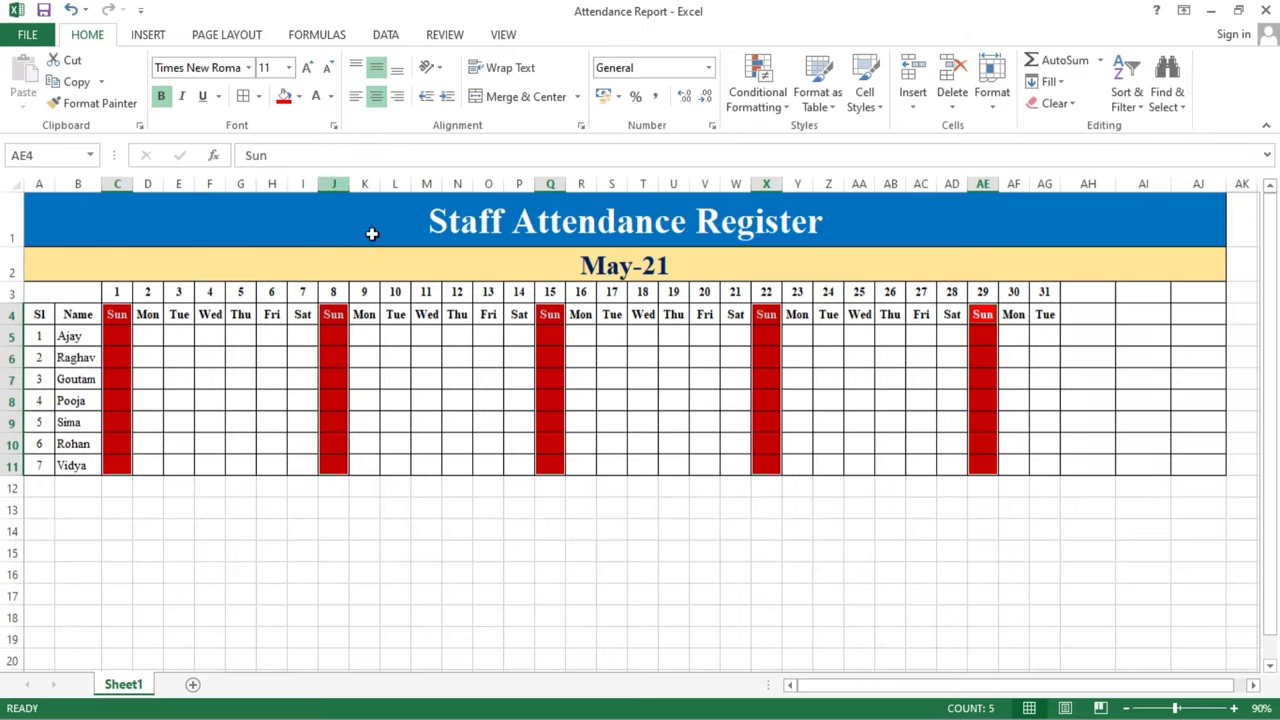
click(698, 465)
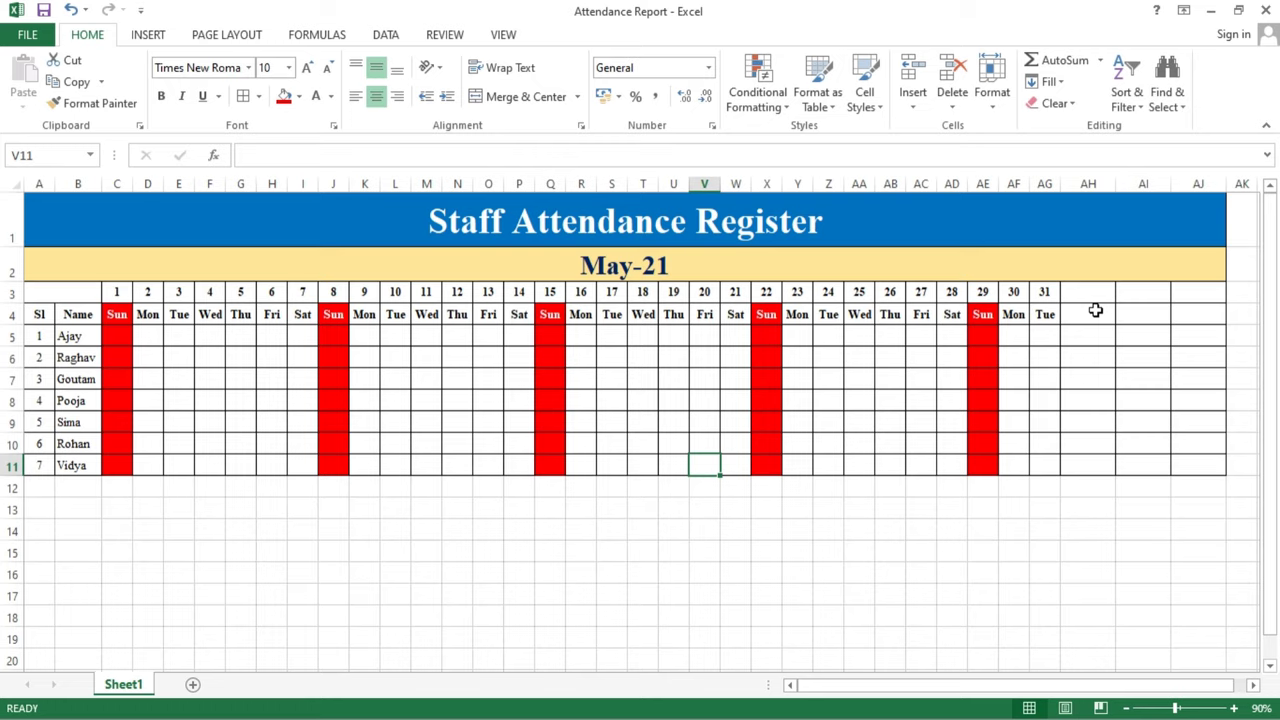
- Merge AH3:AH4 and enter a two-line 'Total Presence' heading
drag(1094, 297, 1094, 311)
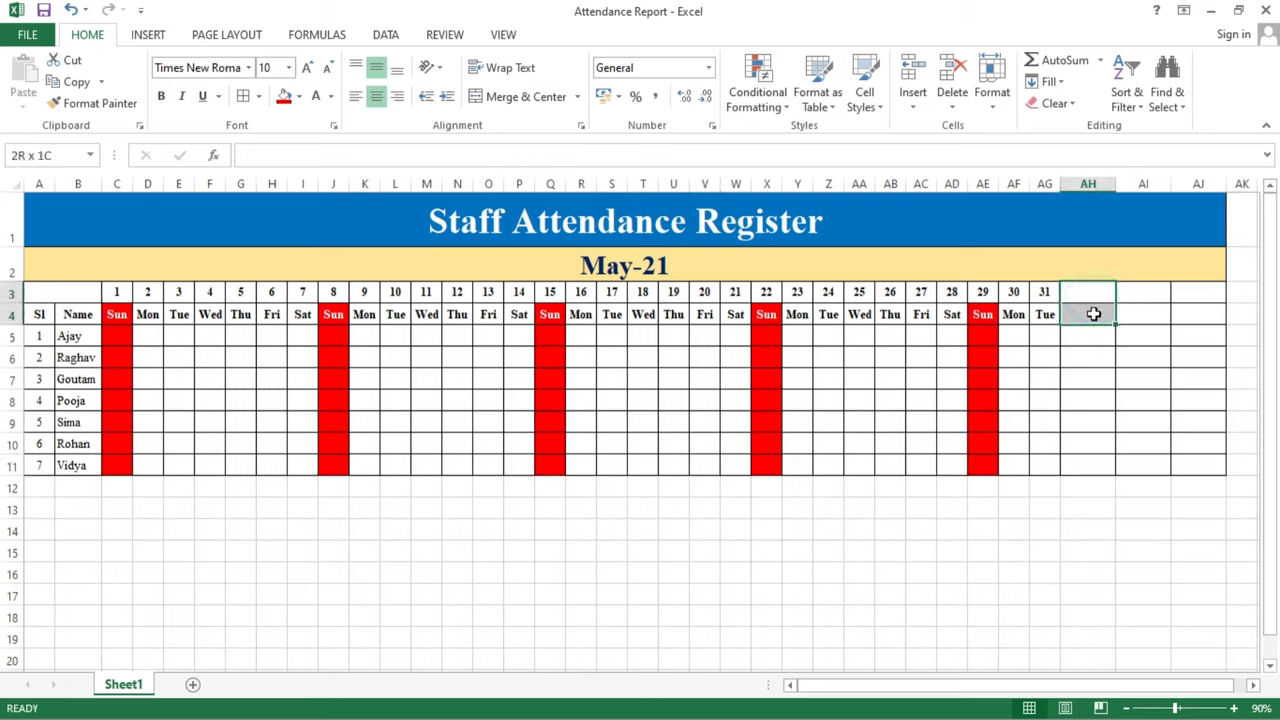
click(539, 99)
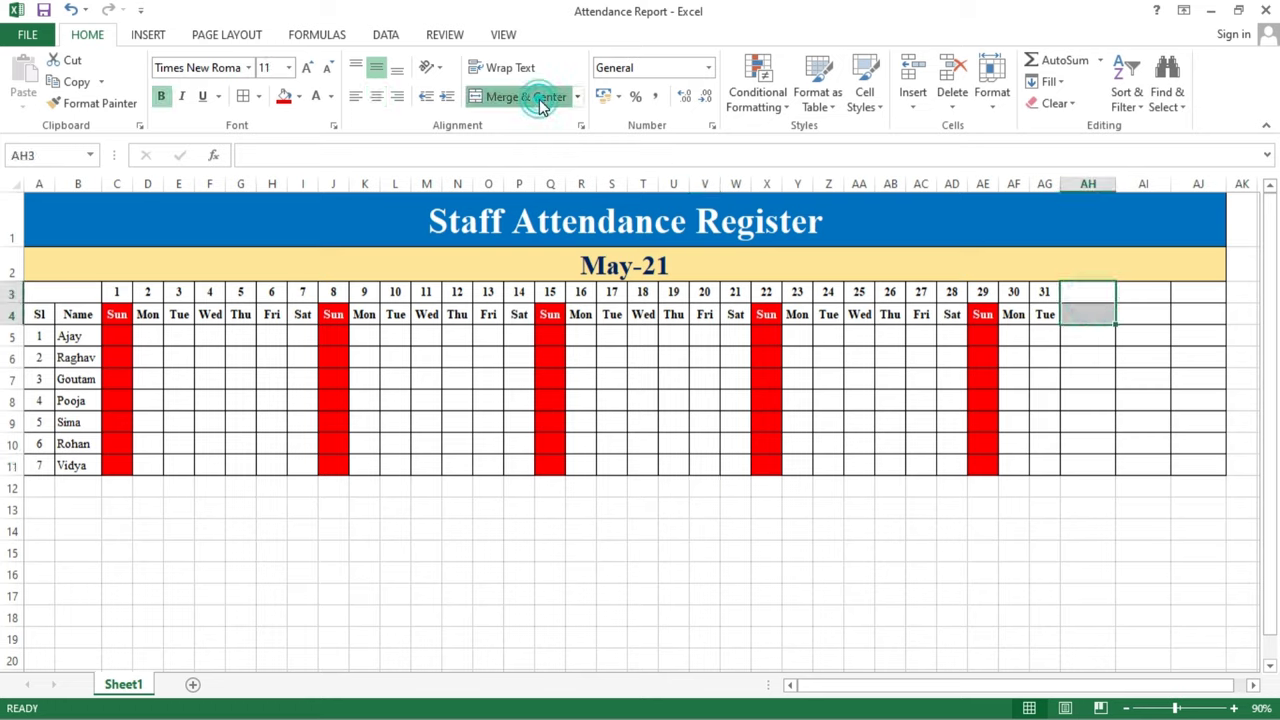
text(T)
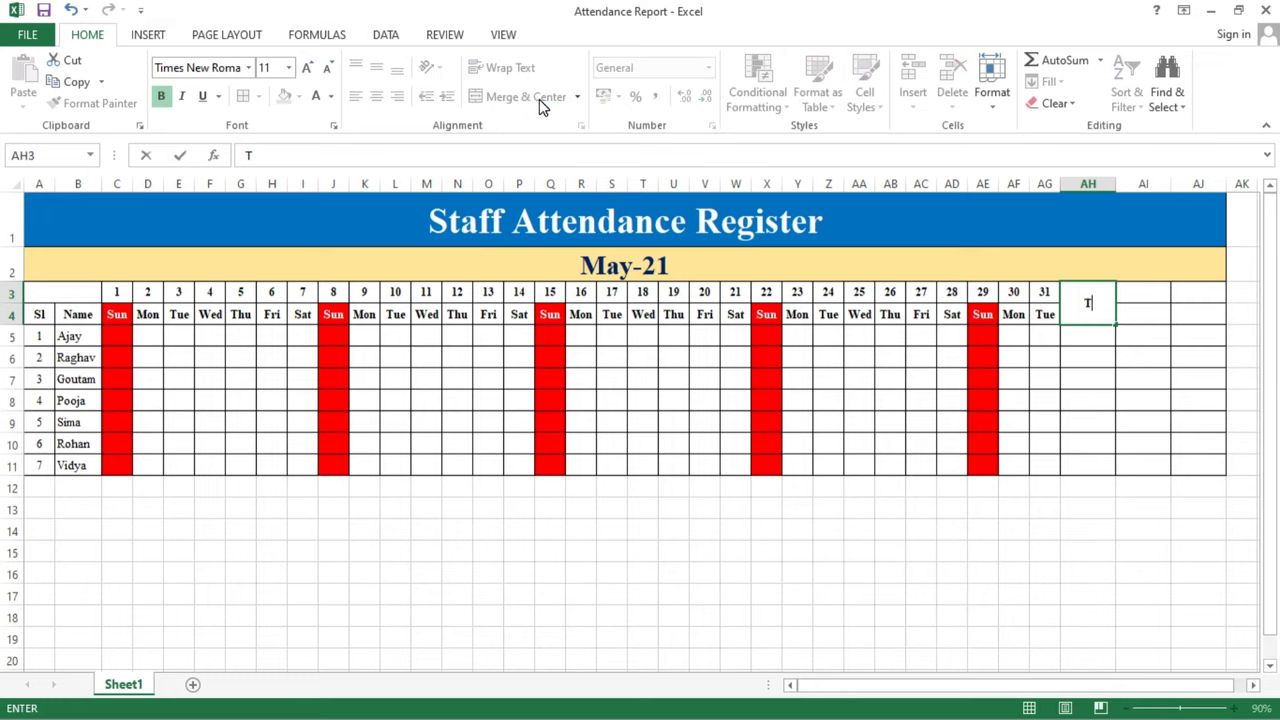
text(otal)
key(alt+Return)
text(resence)
key(Tab)
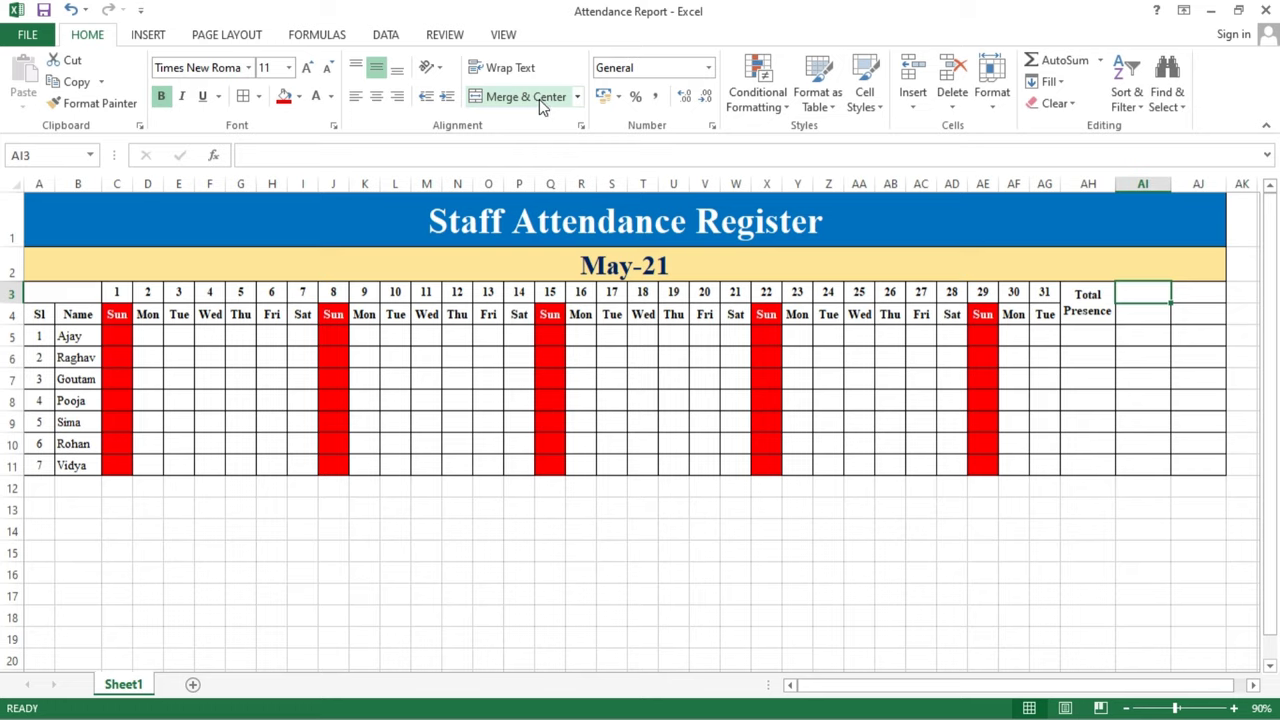
- Merge AI3:AI4 and enter a two-line 'Total Absence' heading
key(shift+Down)
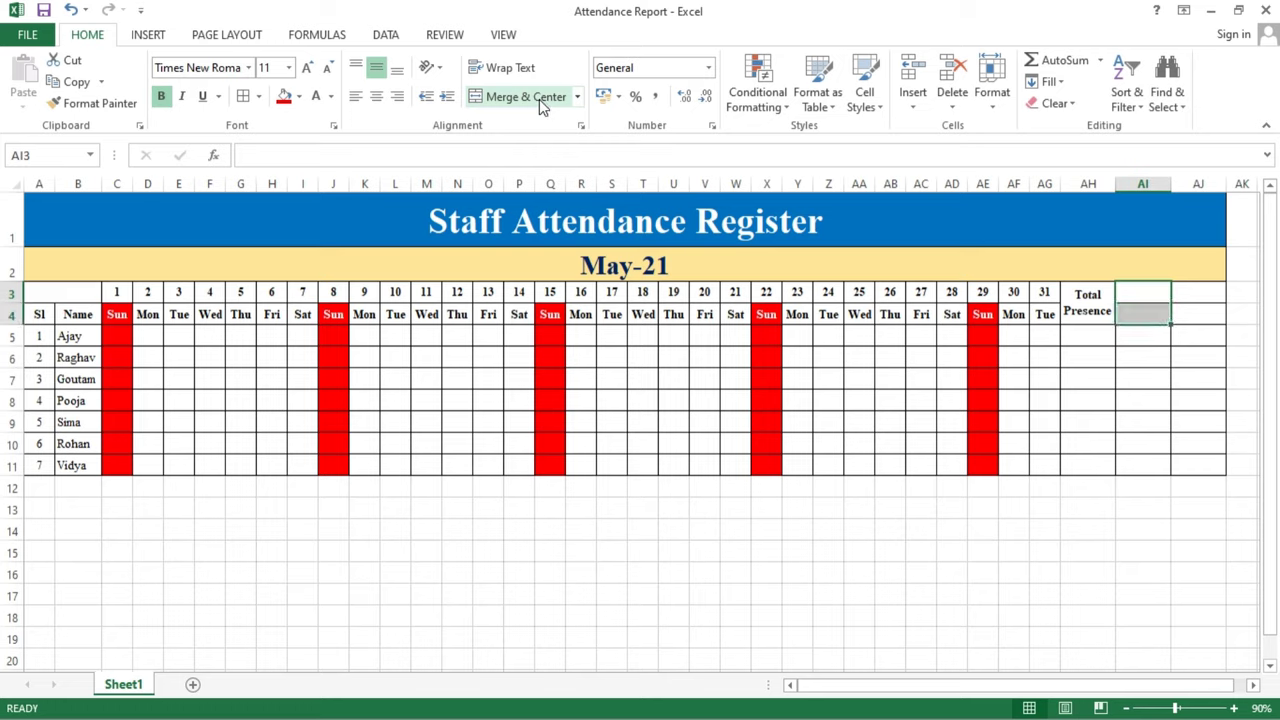
click(519, 95)
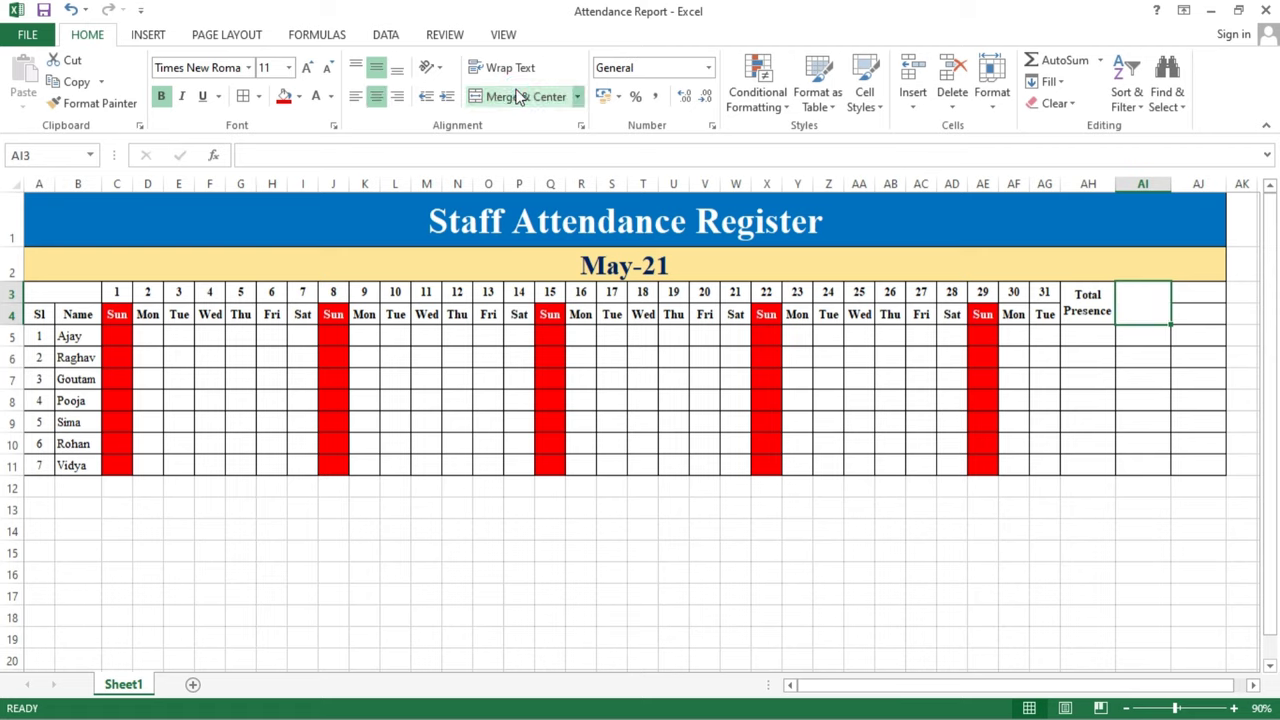
text(Total)
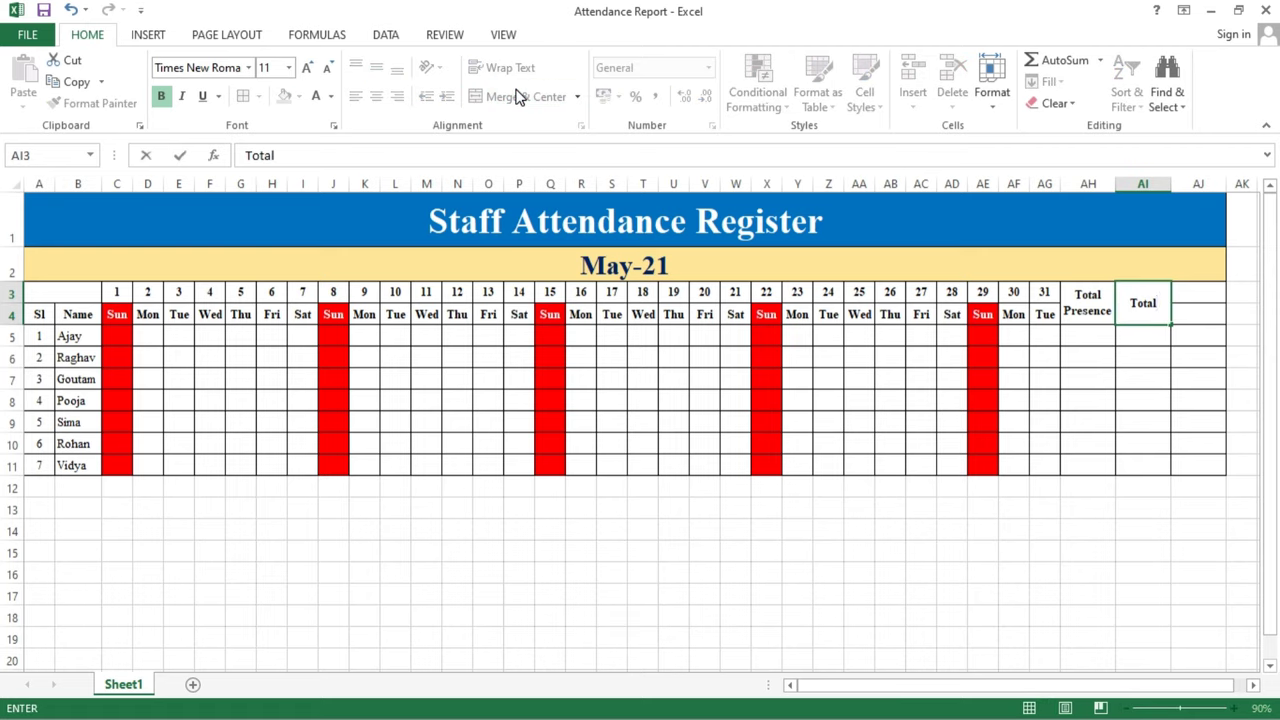
key(alt+Return)
text(Abs)
text(ence)
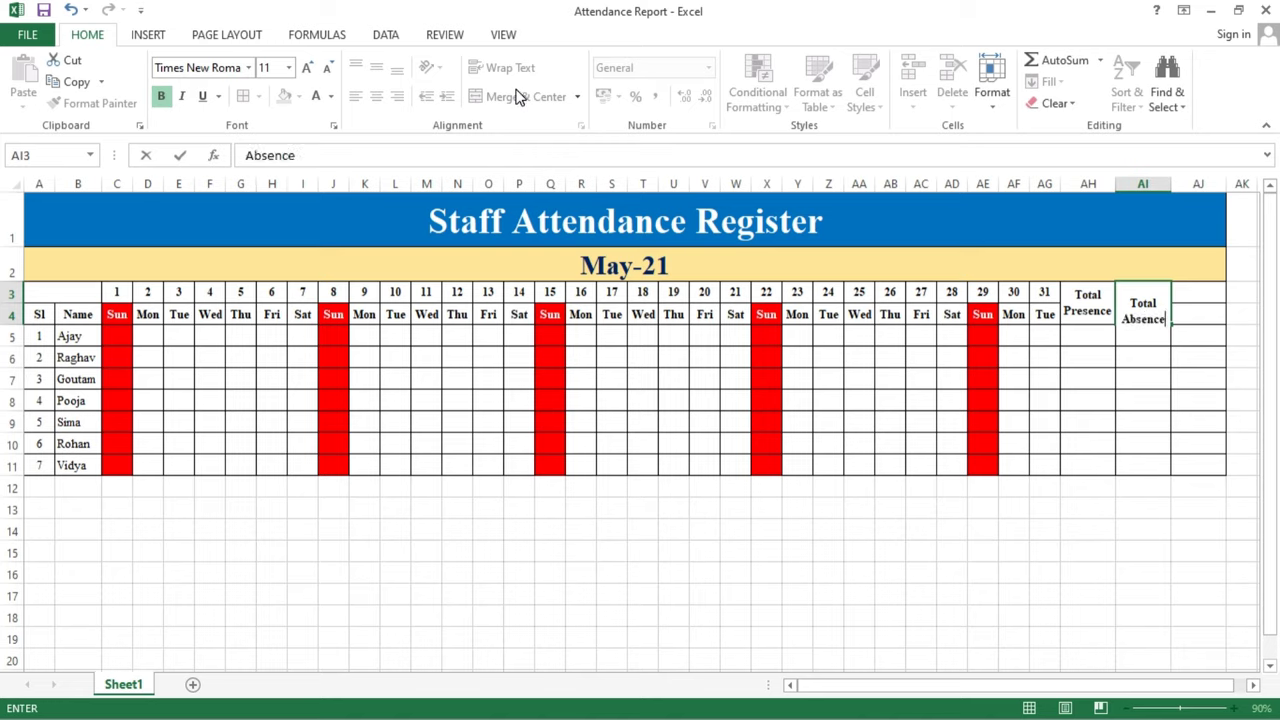
key(Tab)
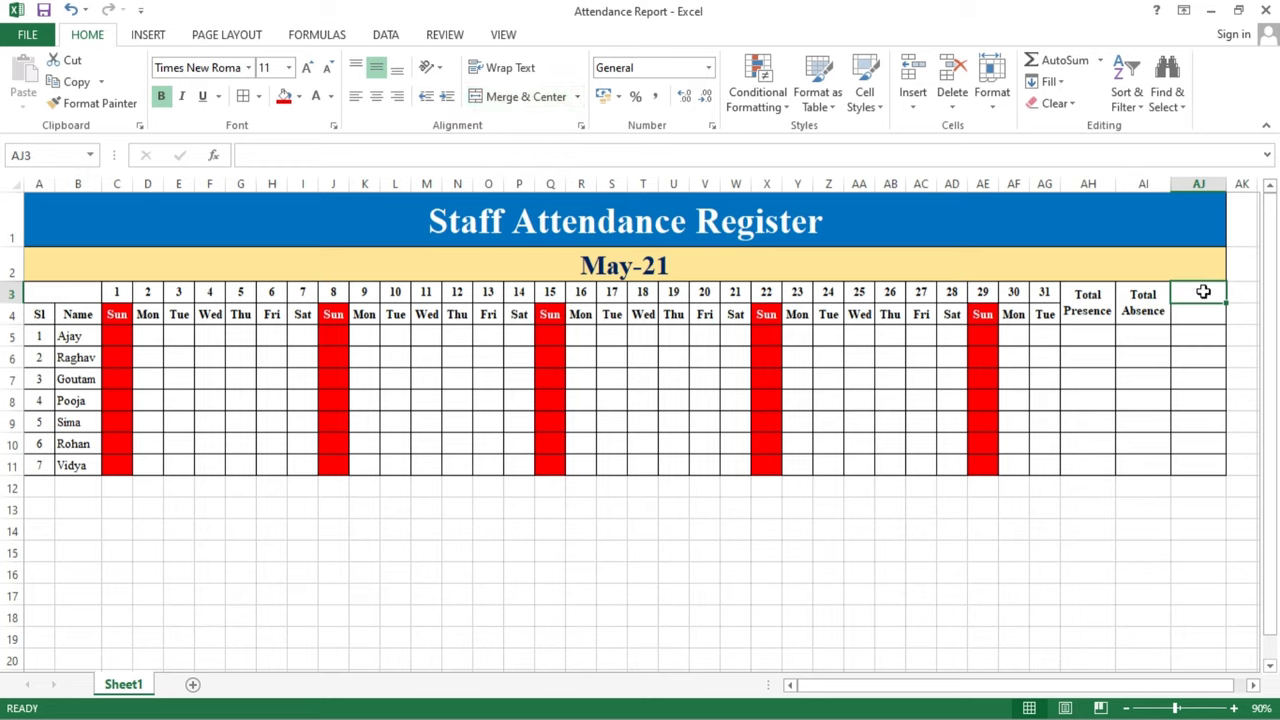
- Merge AJ3:AJ4 and enter a two-line 'Total Holiday' heading
drag(1203, 291, 1203, 314)
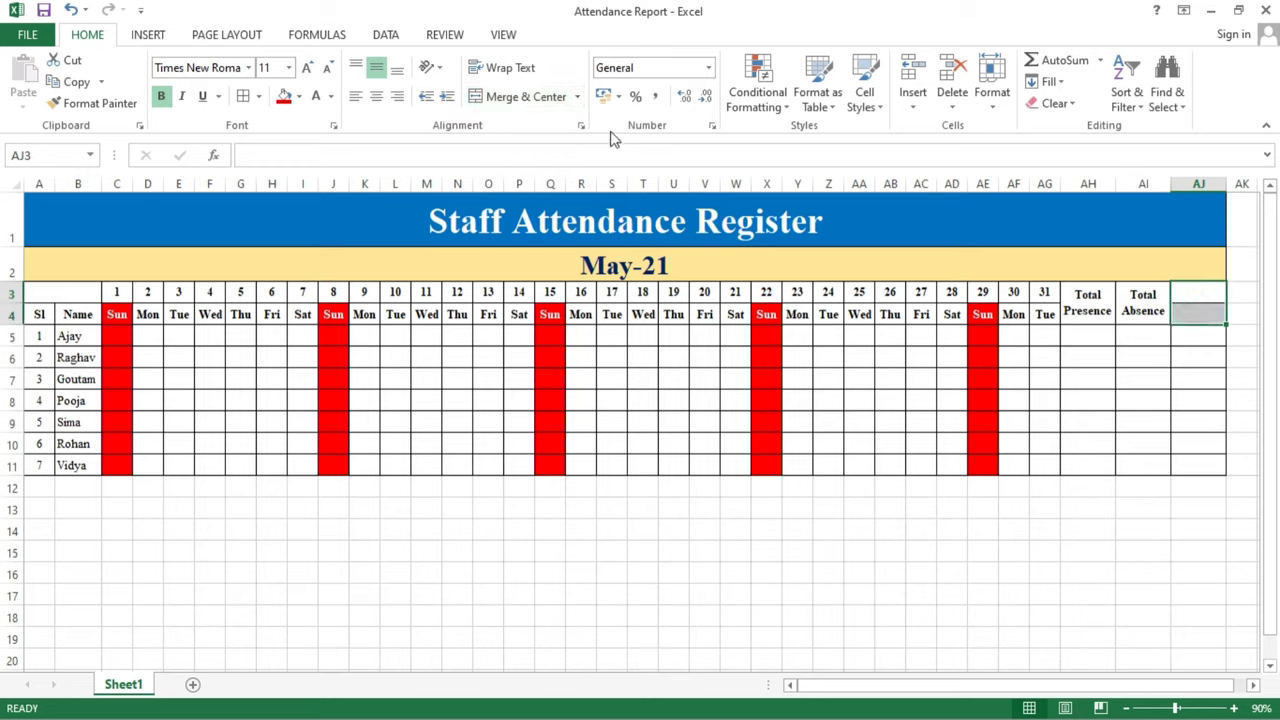
click(519, 97)
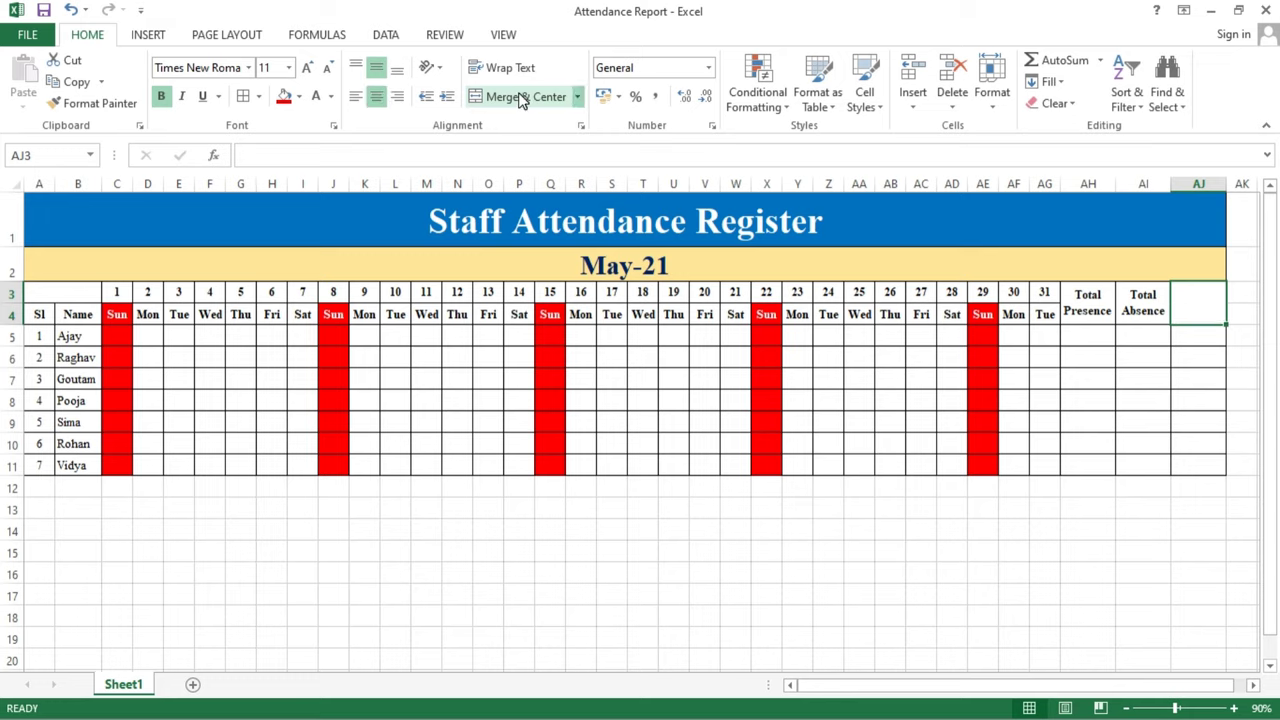
text(Total)
key(alt+Return)
text(H)
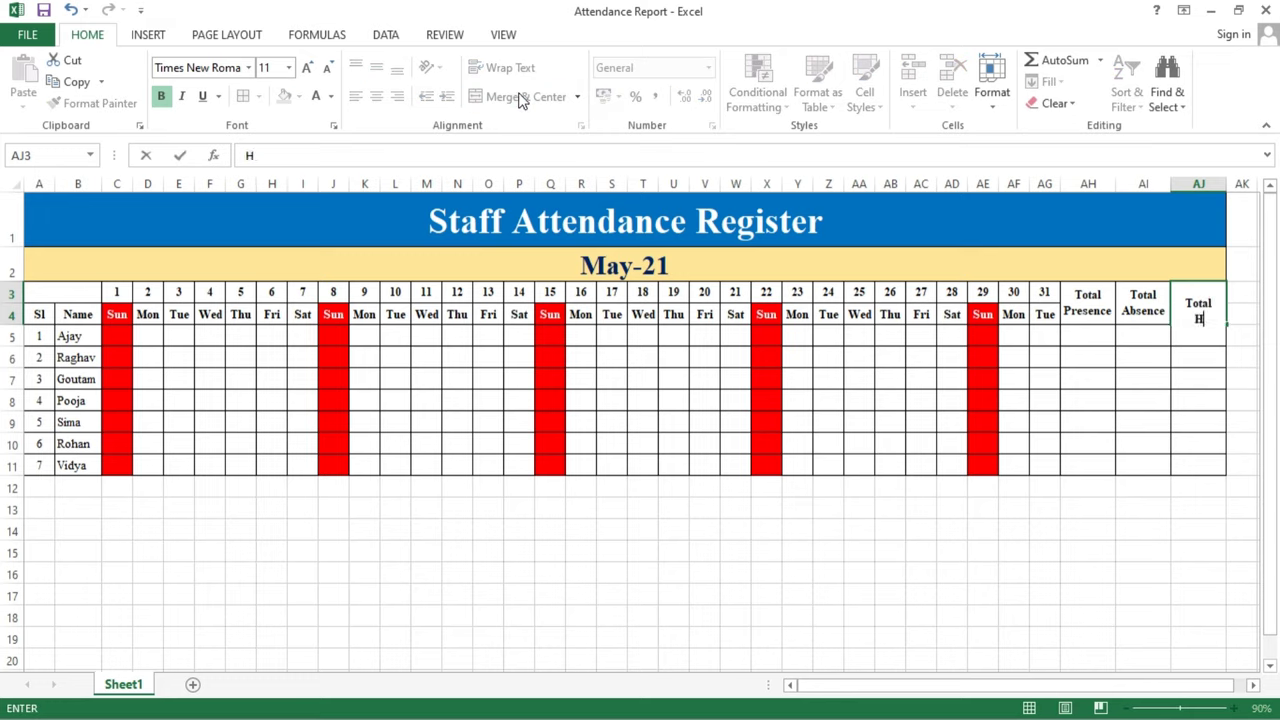
text(oliday)
key(Return)
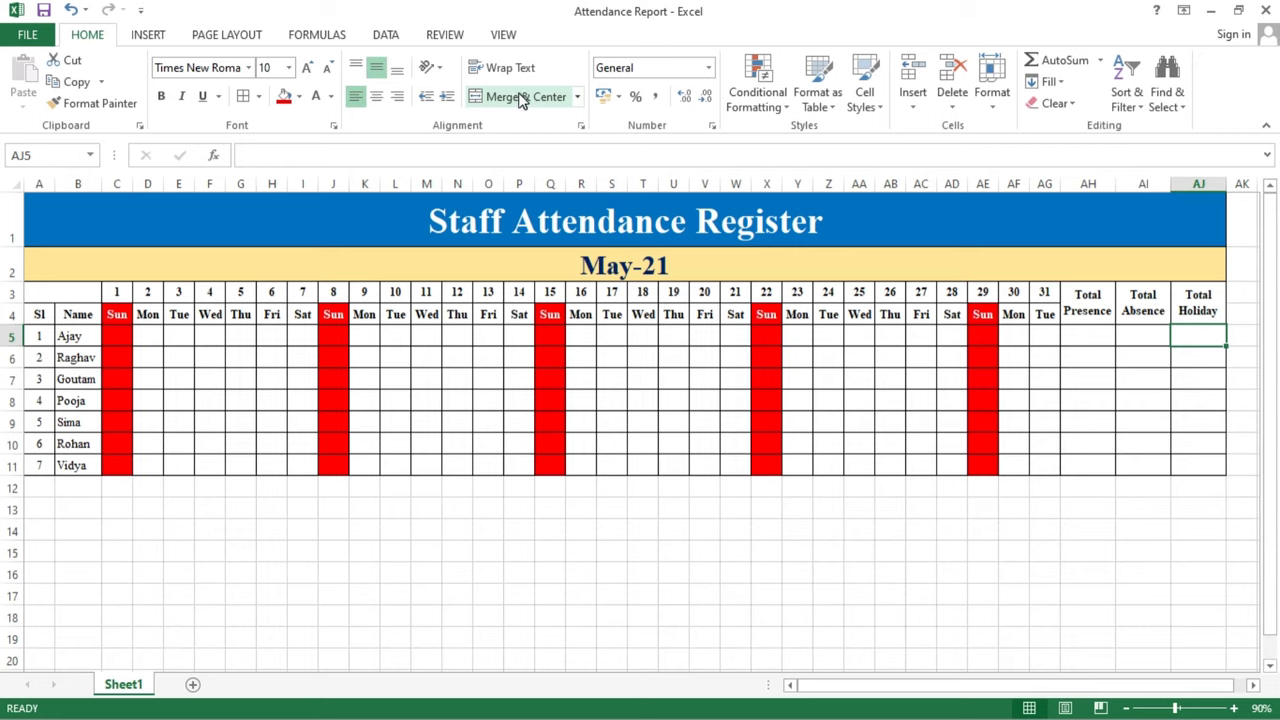
click(398, 511)
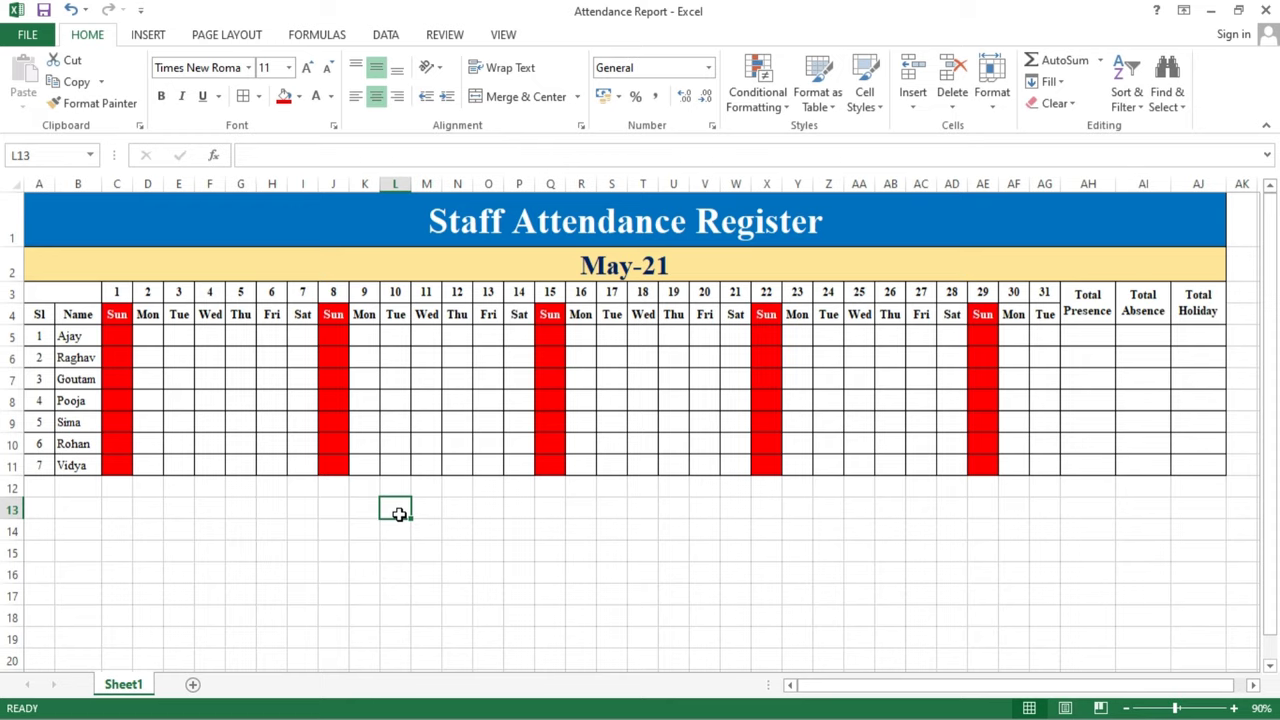
- Enter H in C5 and copy it down all staff rows in each Sunday column
click(116, 340)
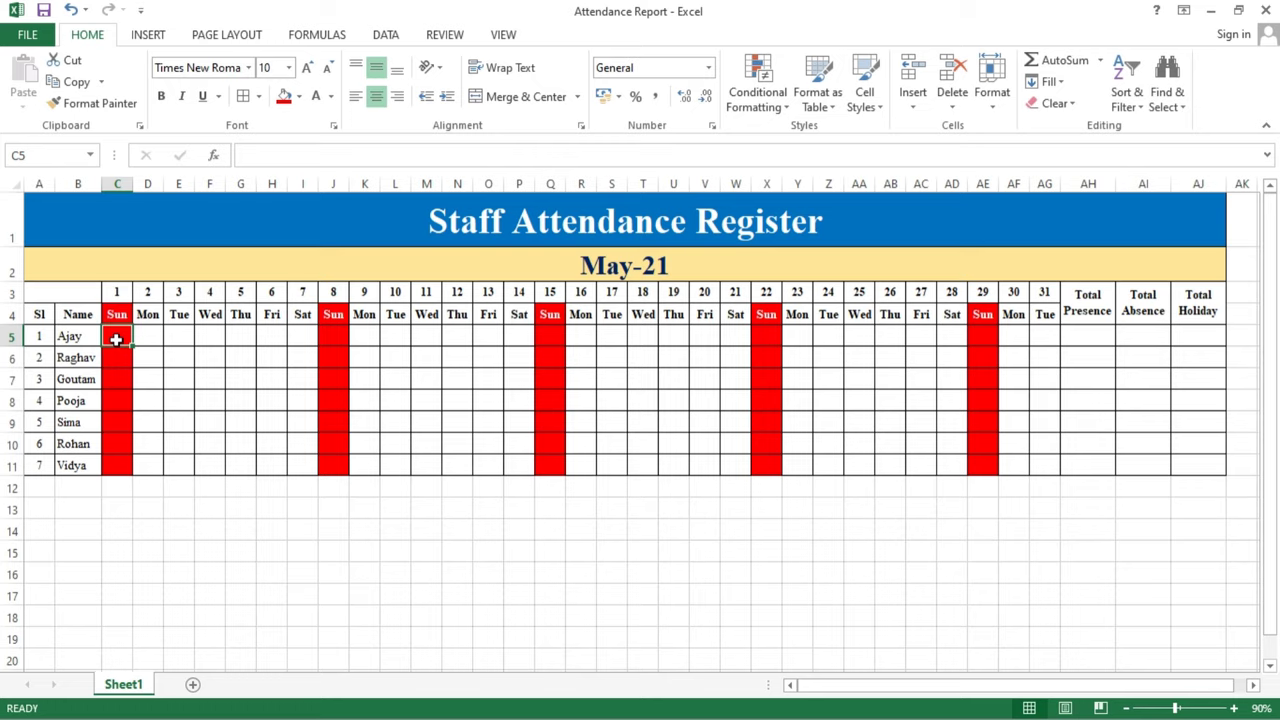
text(H)
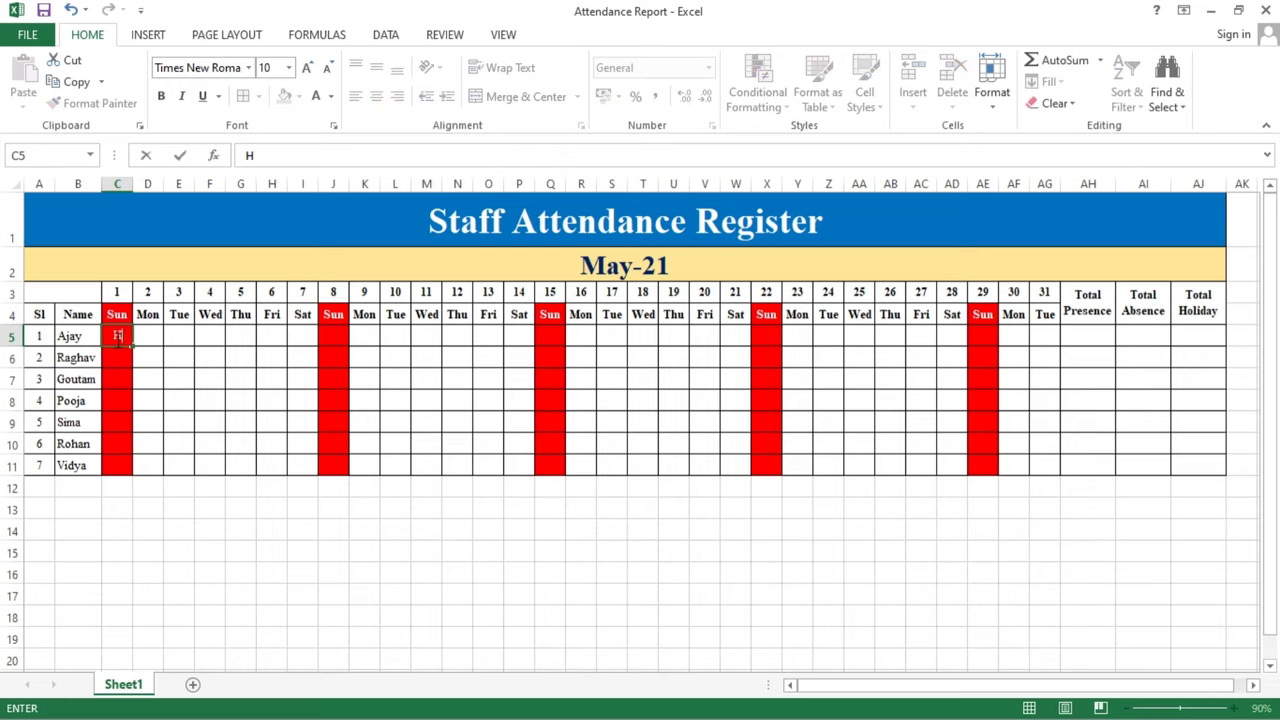
key(Return)
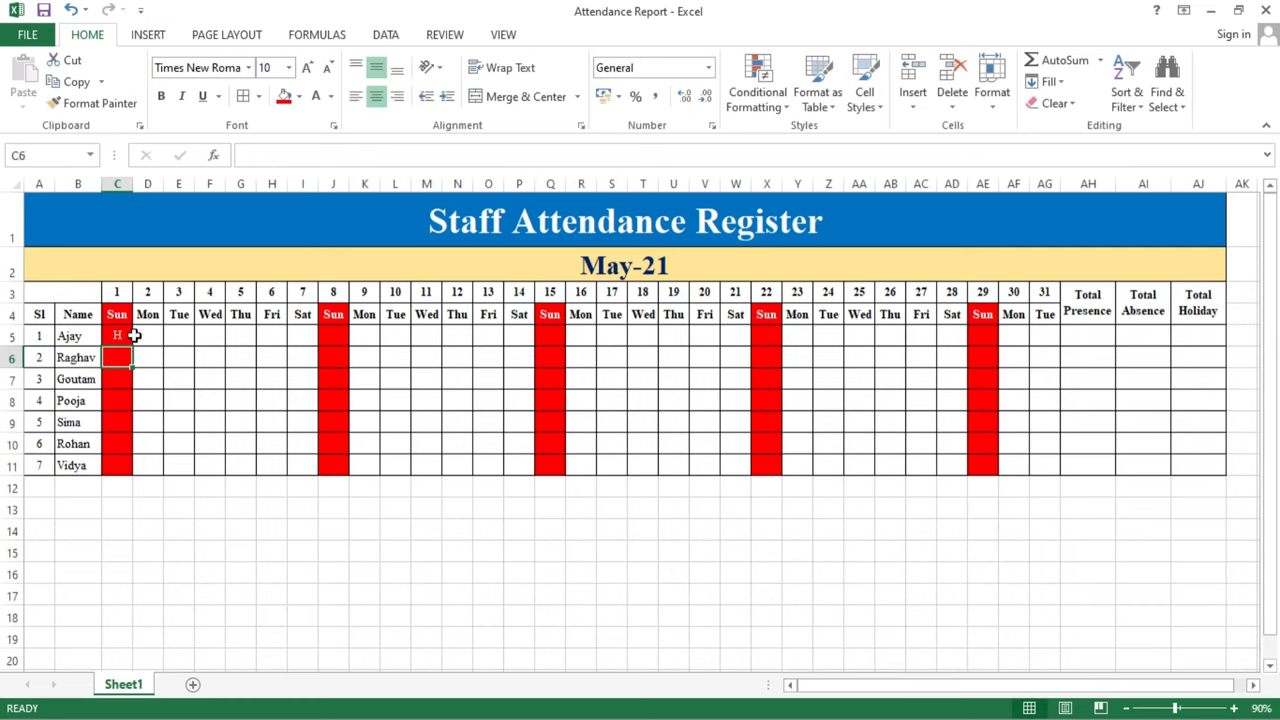
click(124, 336)
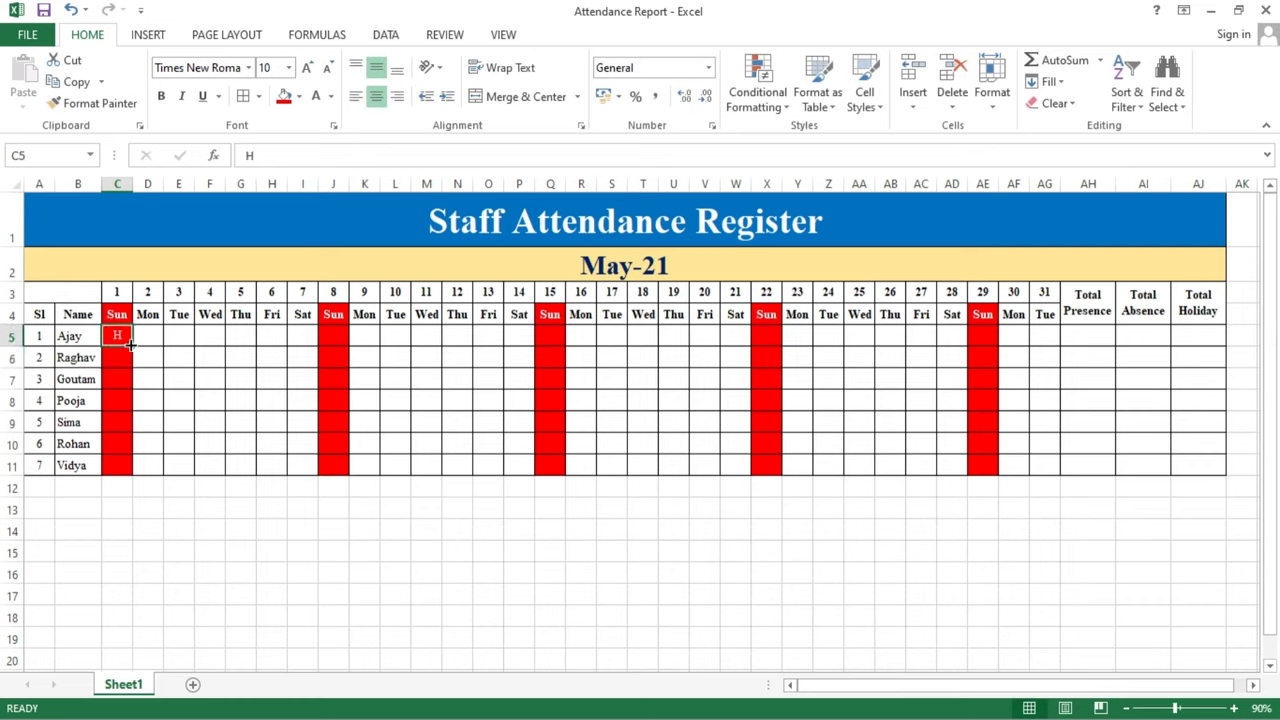
double_click(131, 346)
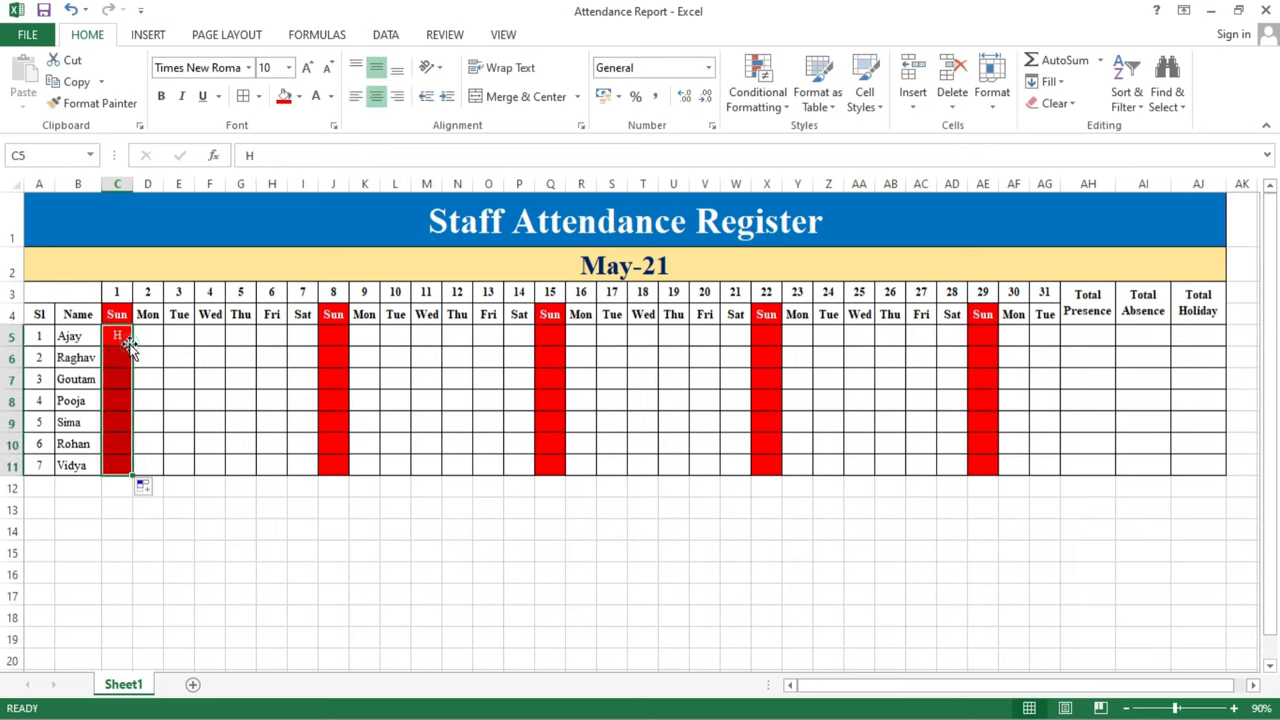
double_click(998, 346)
click(863, 489)
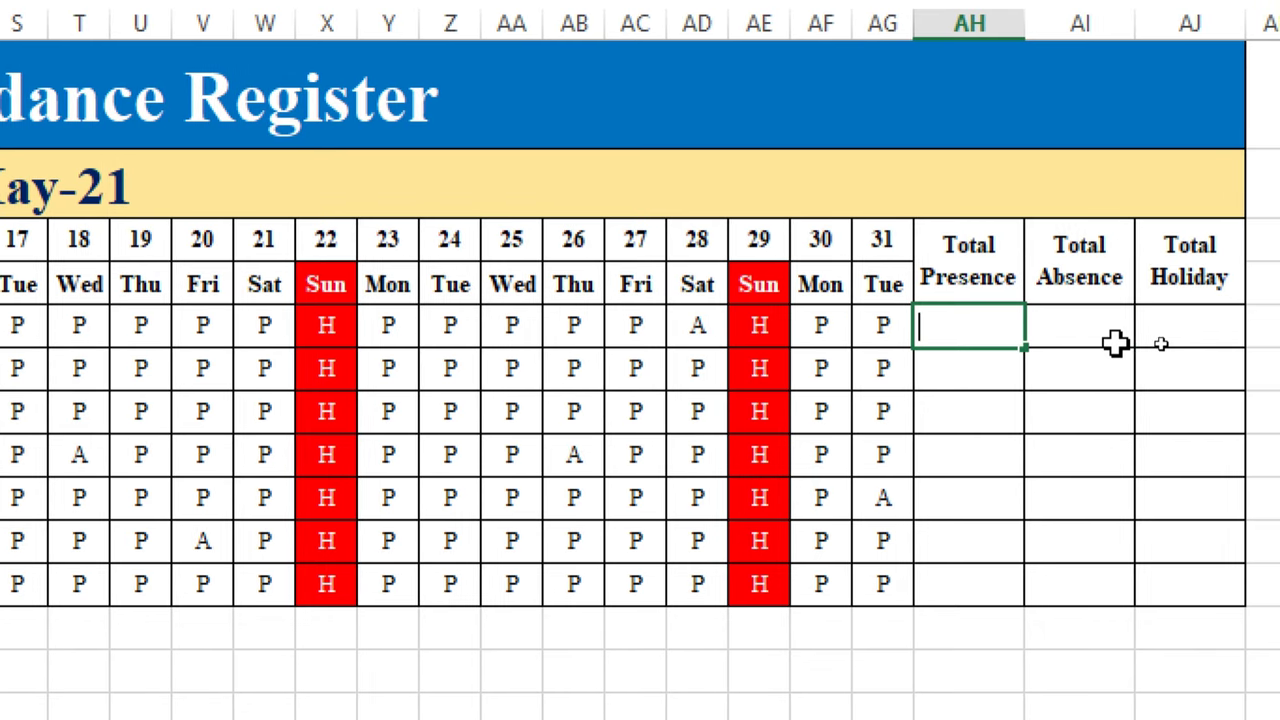
- Begin a =COUNTIF( formula in the first employee's Total Presence cell
text(=C)
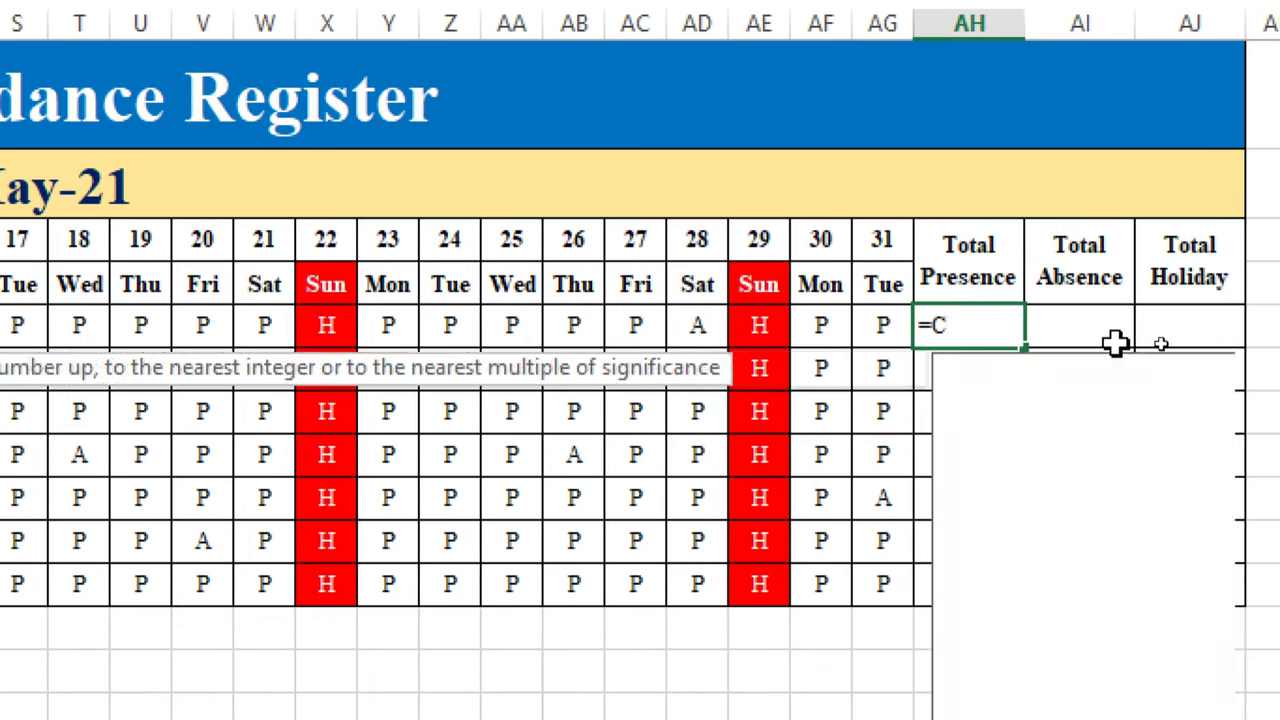
text(OUNTIF)
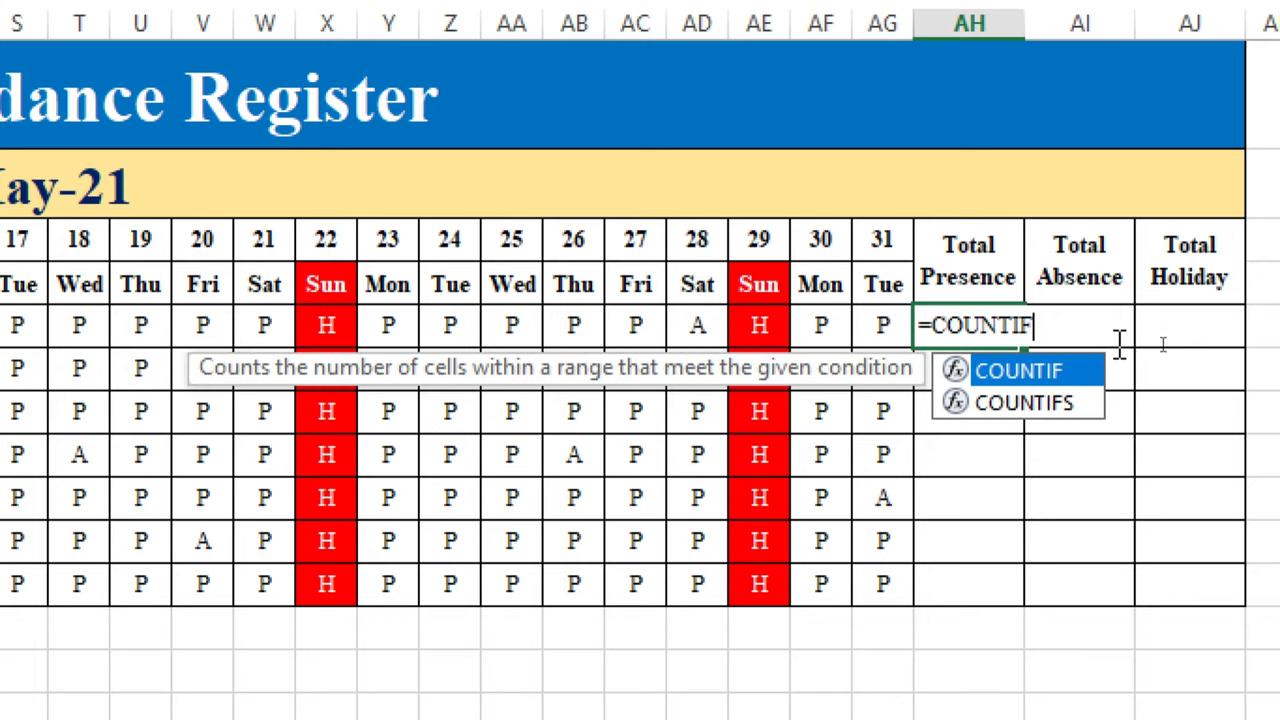
text(()
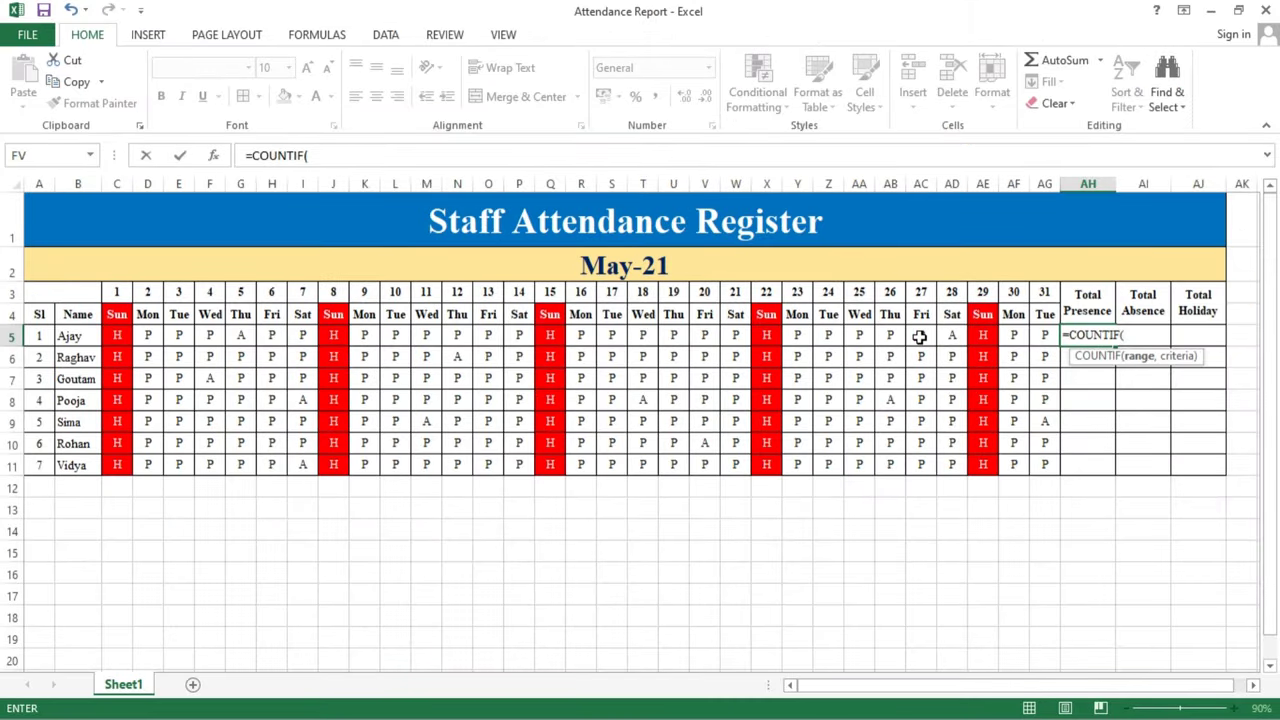
- Complete =COUNTIF(C5:AG5,"P") in AH5 and copy it down to AH11
mouse_move(118, 336)
mouse_down()
mouse_move(468, 308)
mouse_move(1033, 336)
mouse_up()
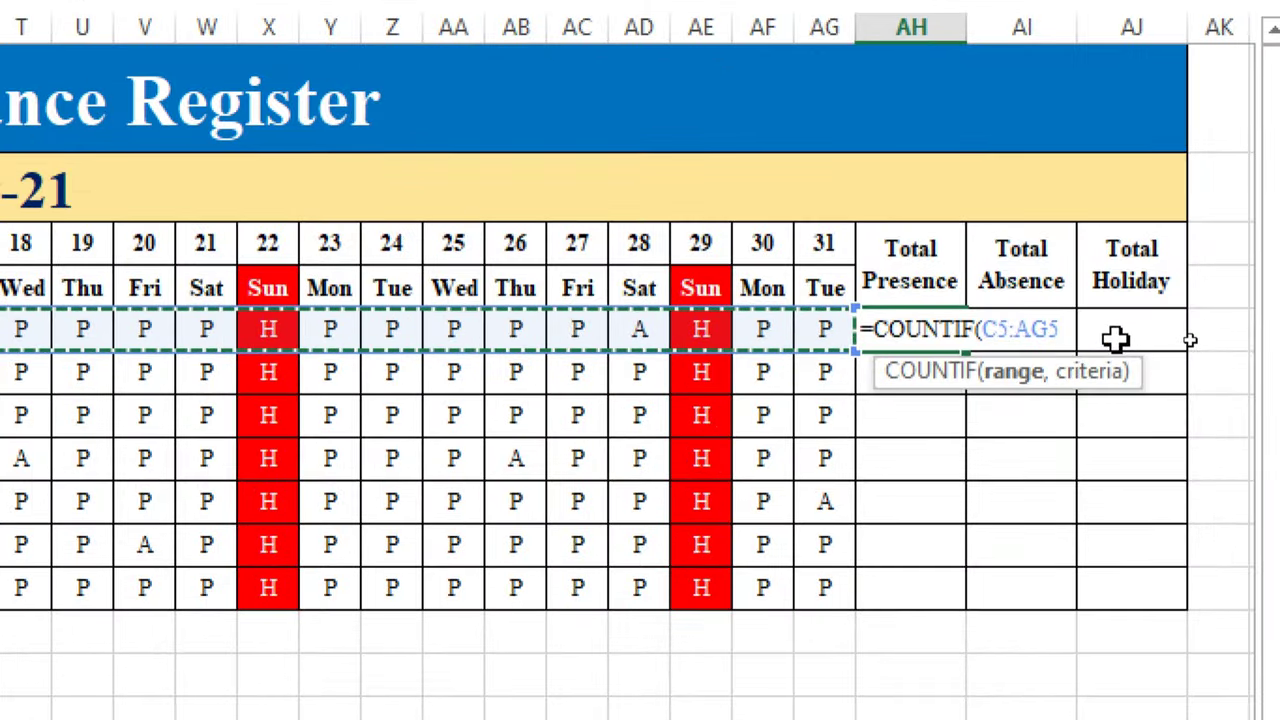
text(,)
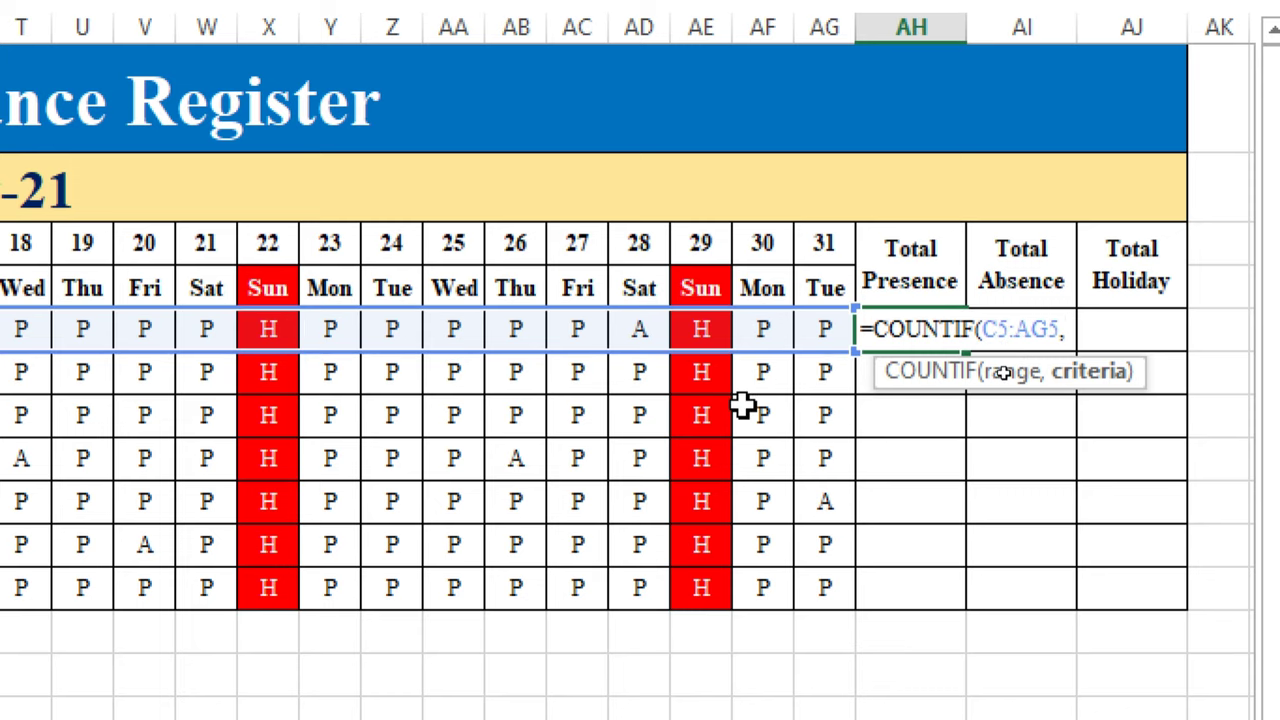
text("P)
text(")
text())
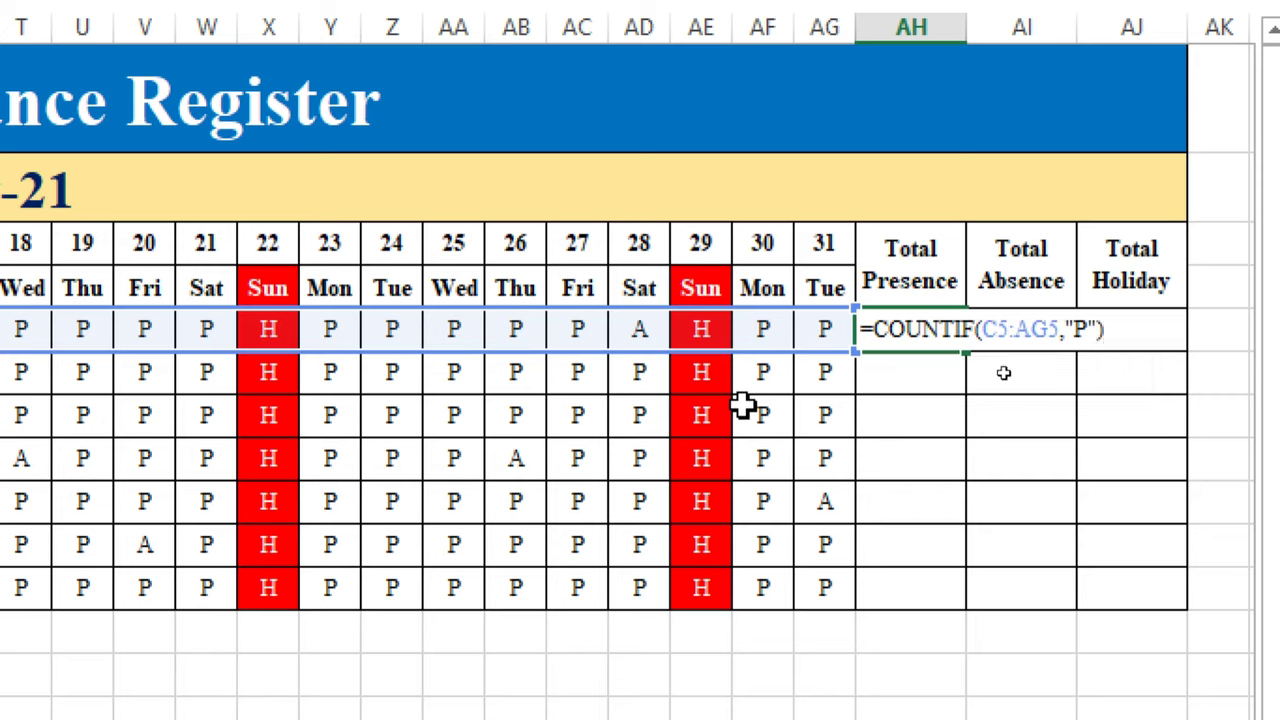
key(Return)
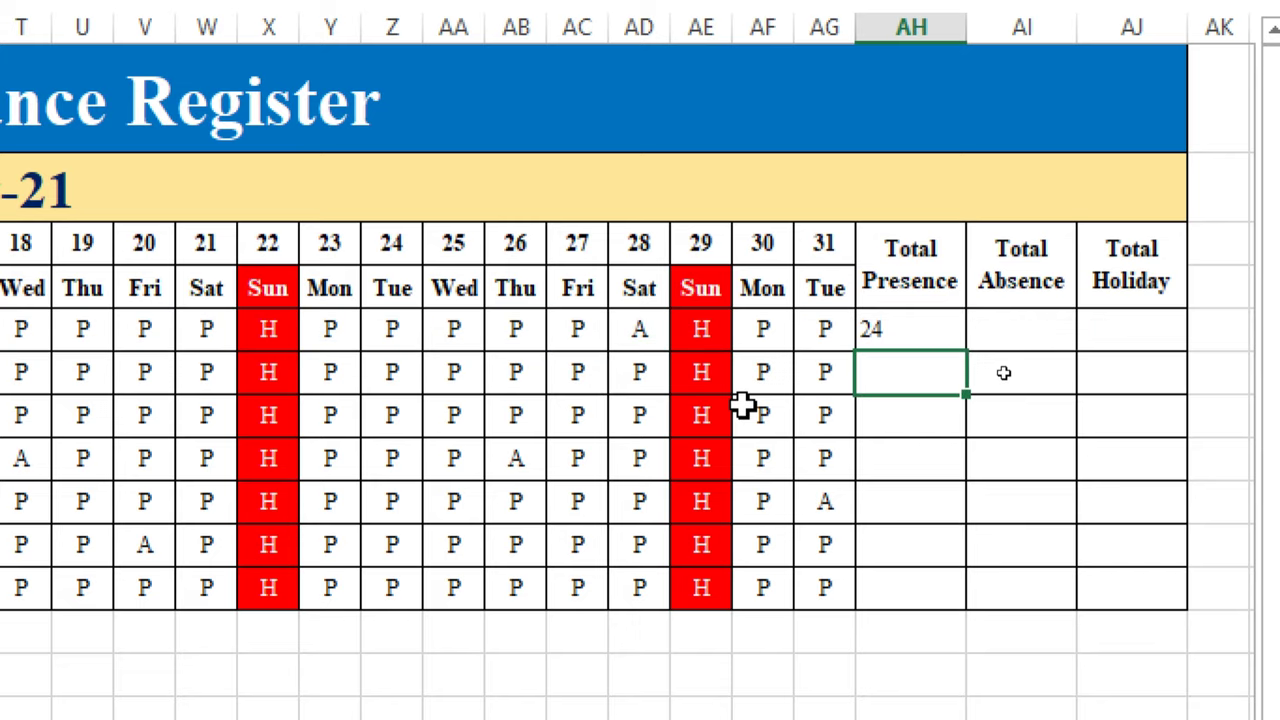
click(915, 335)
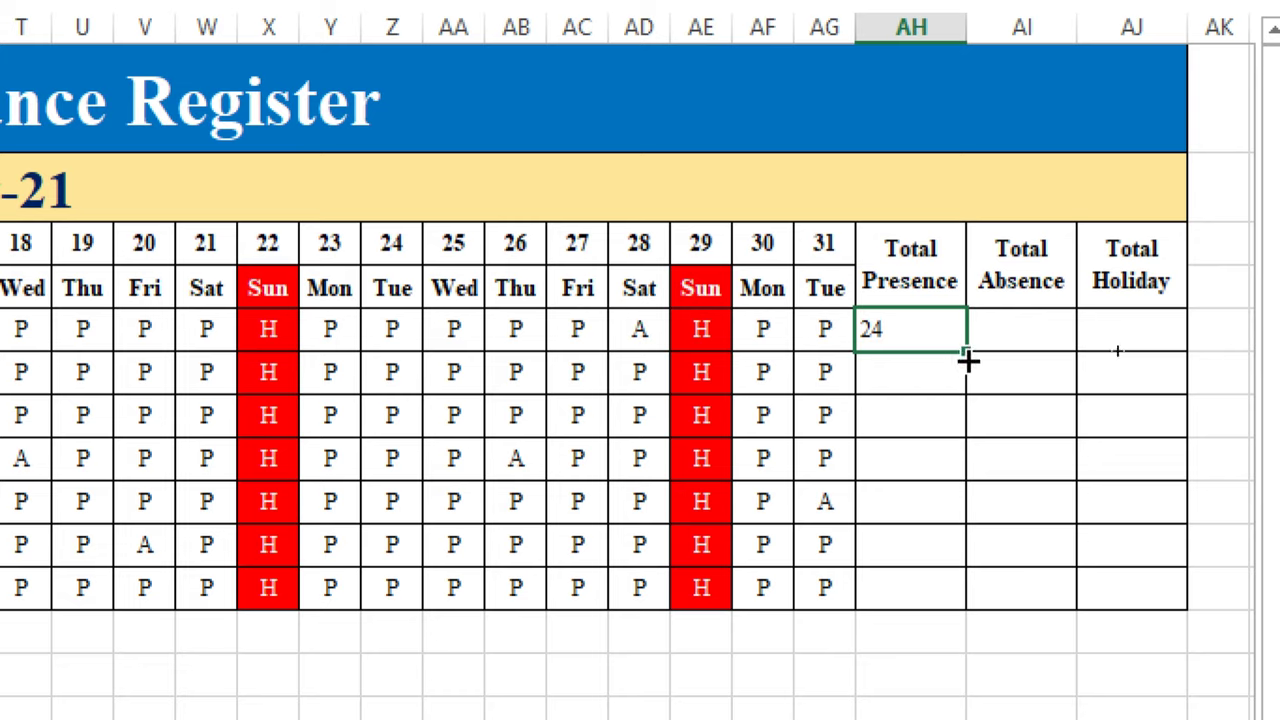
double_click(966, 351)
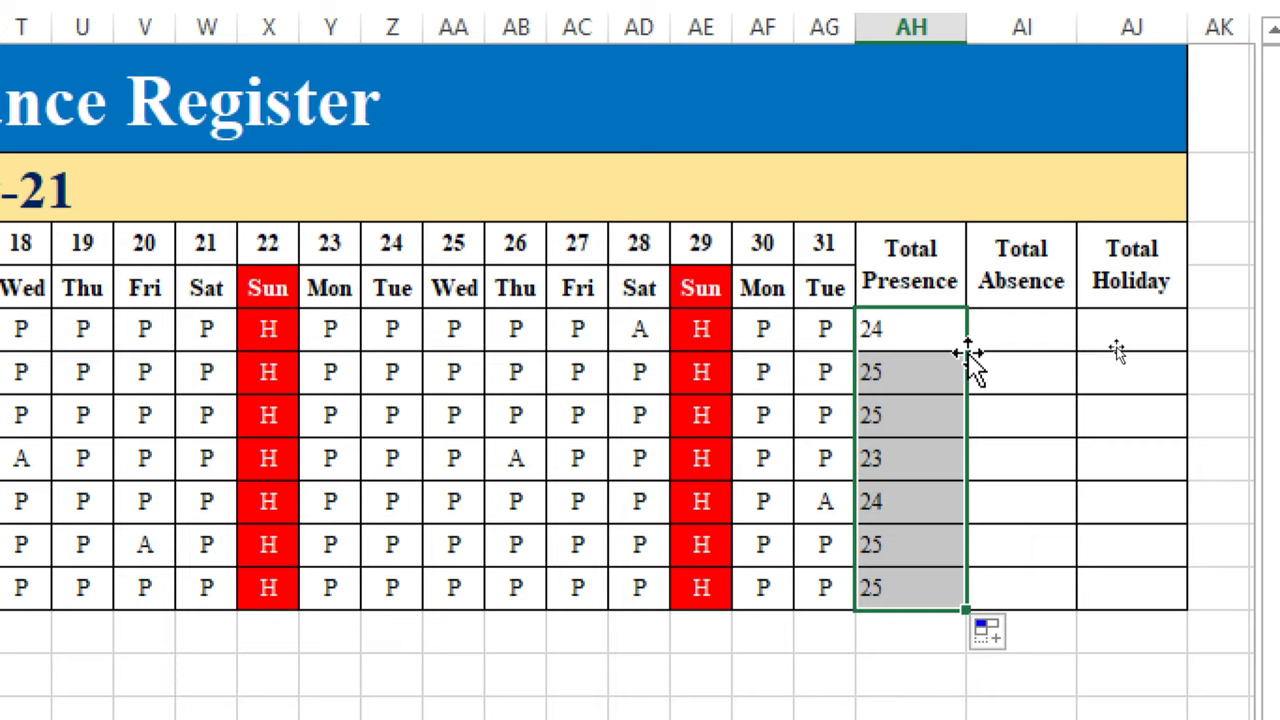
click(1008, 338)
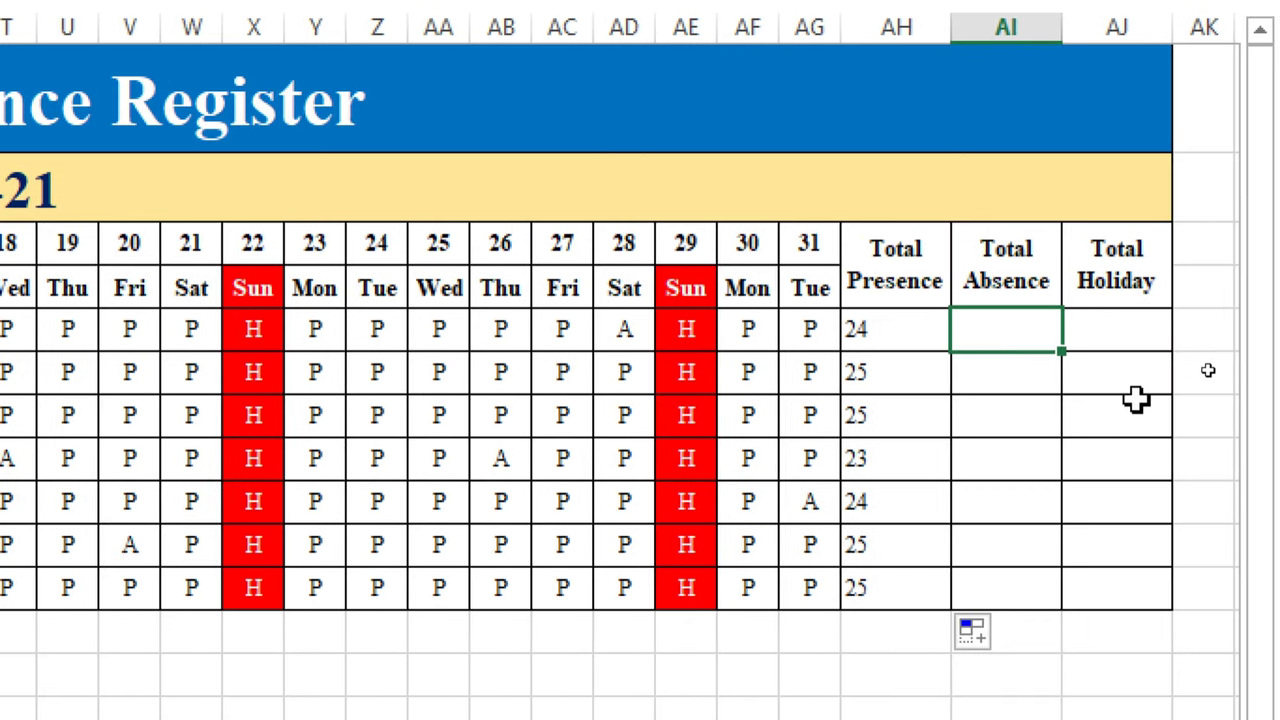
- Enter =COUNTIF(C5:AG5,"A") in AI5 and fill it down to AI11
text(=)
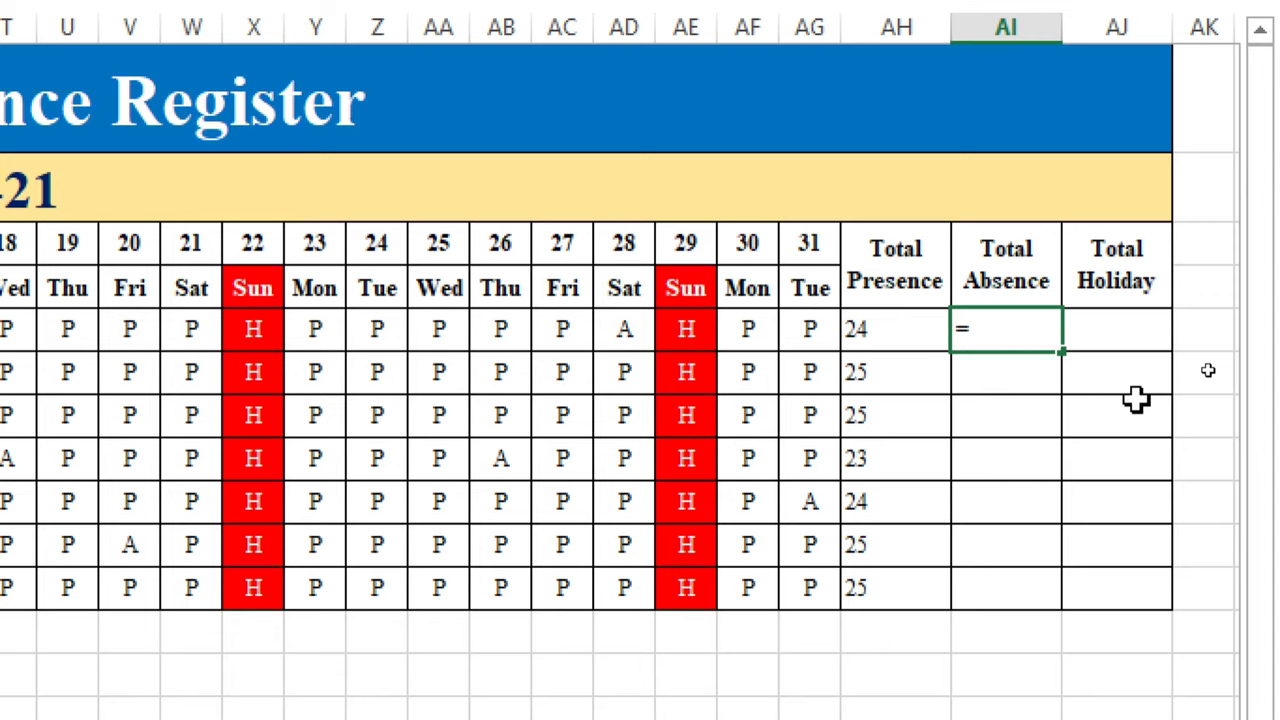
text(COUNTIF)
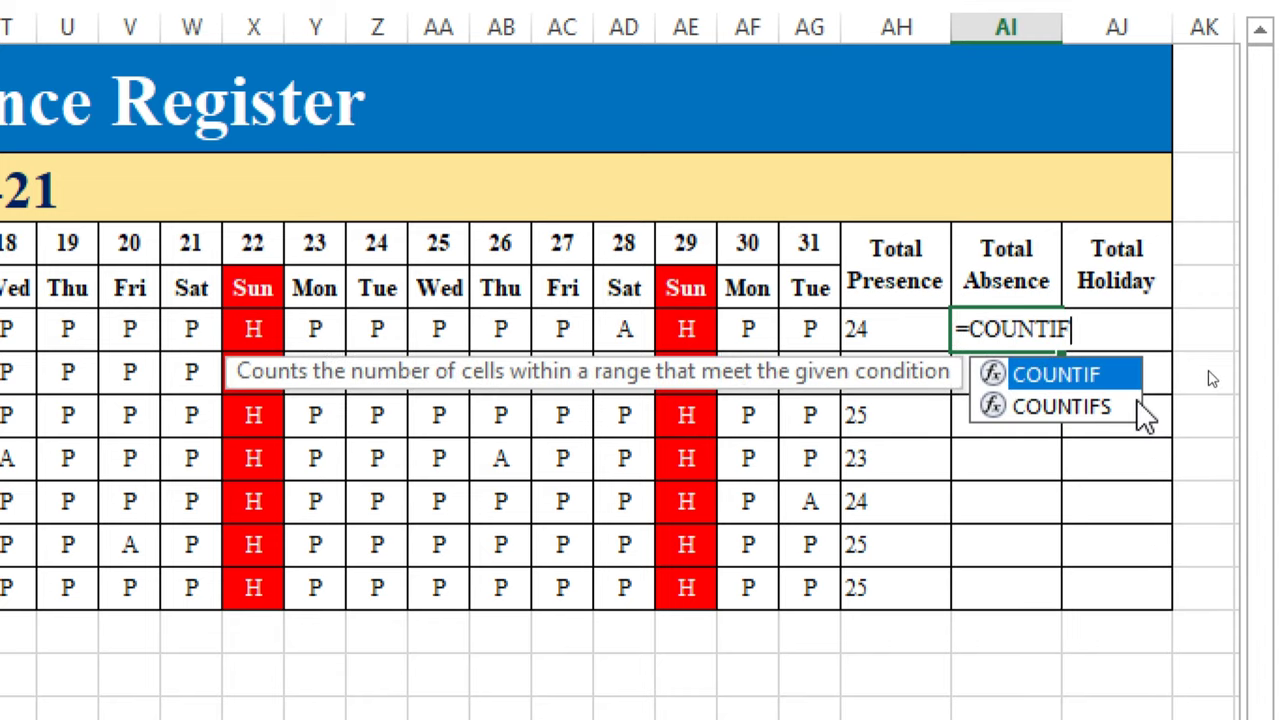
text(()
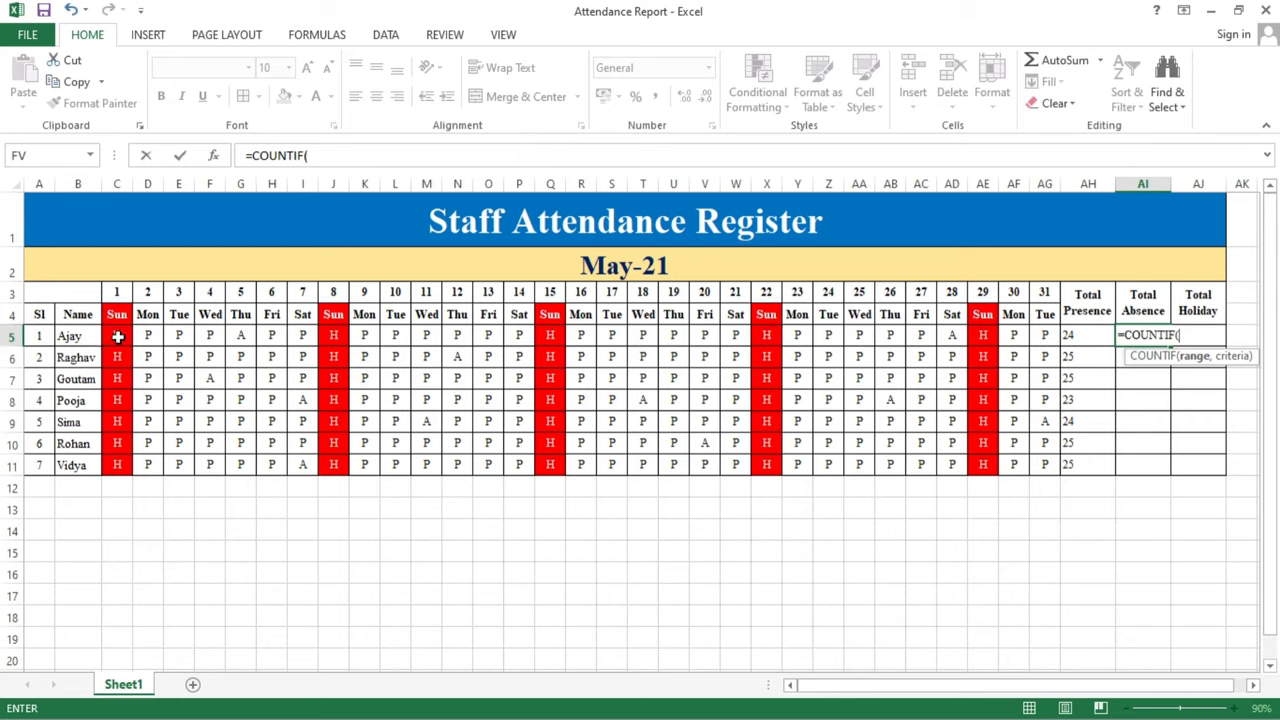
drag(117, 337, 1040, 333)
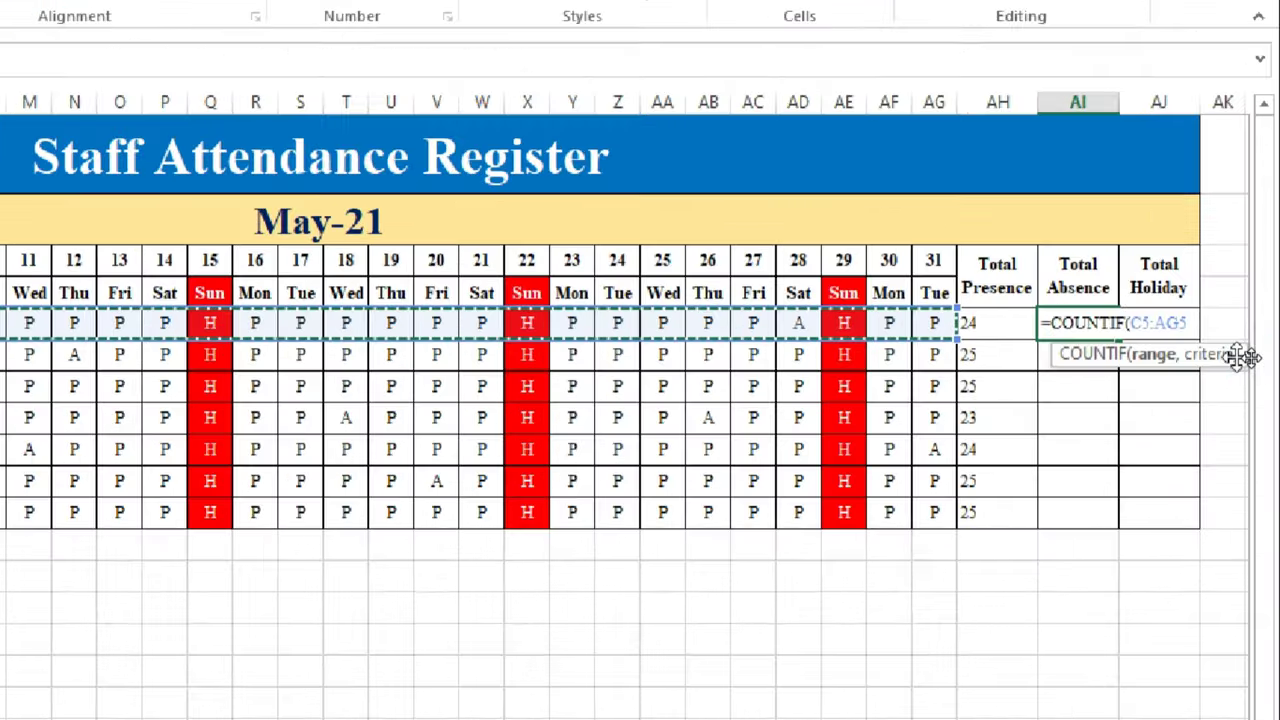
text(,)
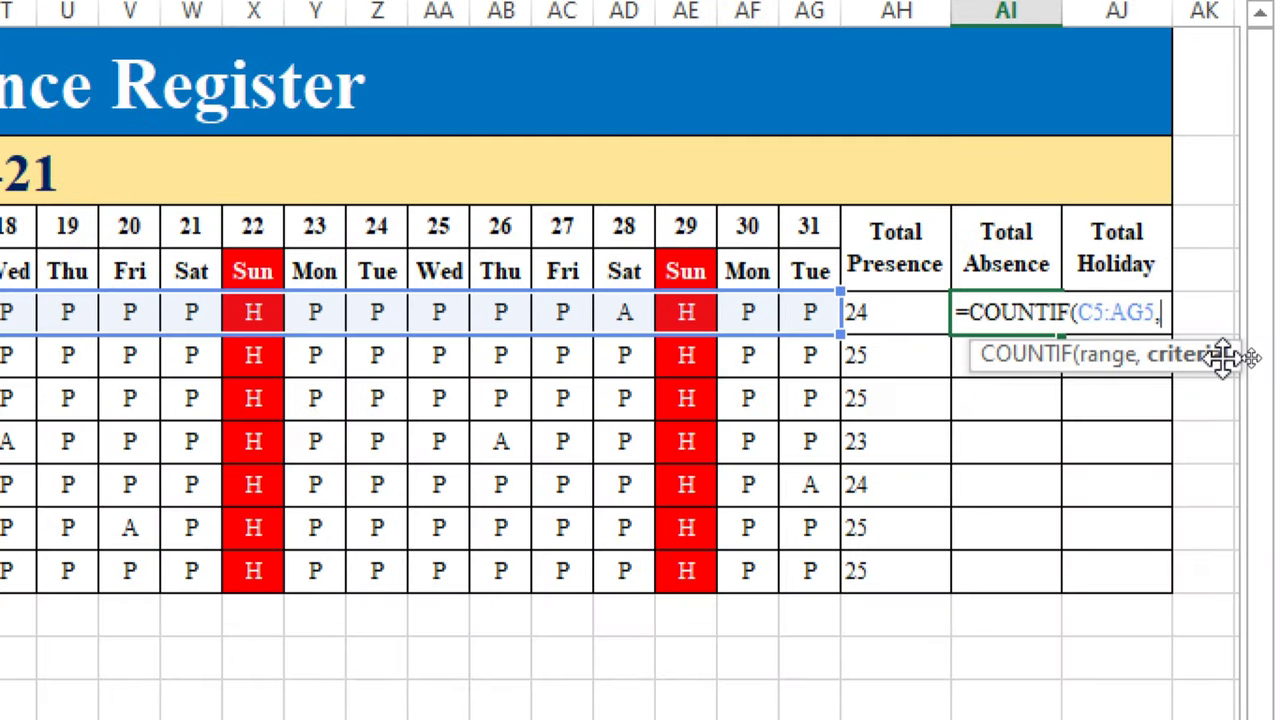
text(")
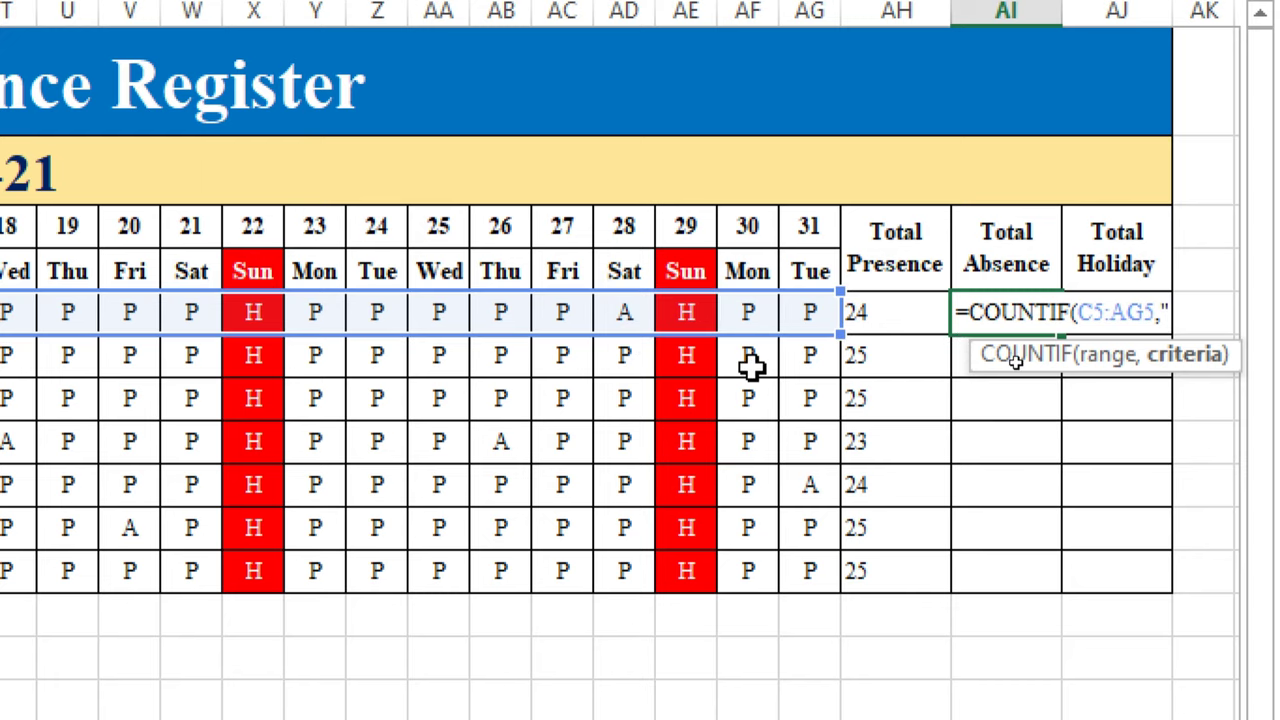
text(A")
text())
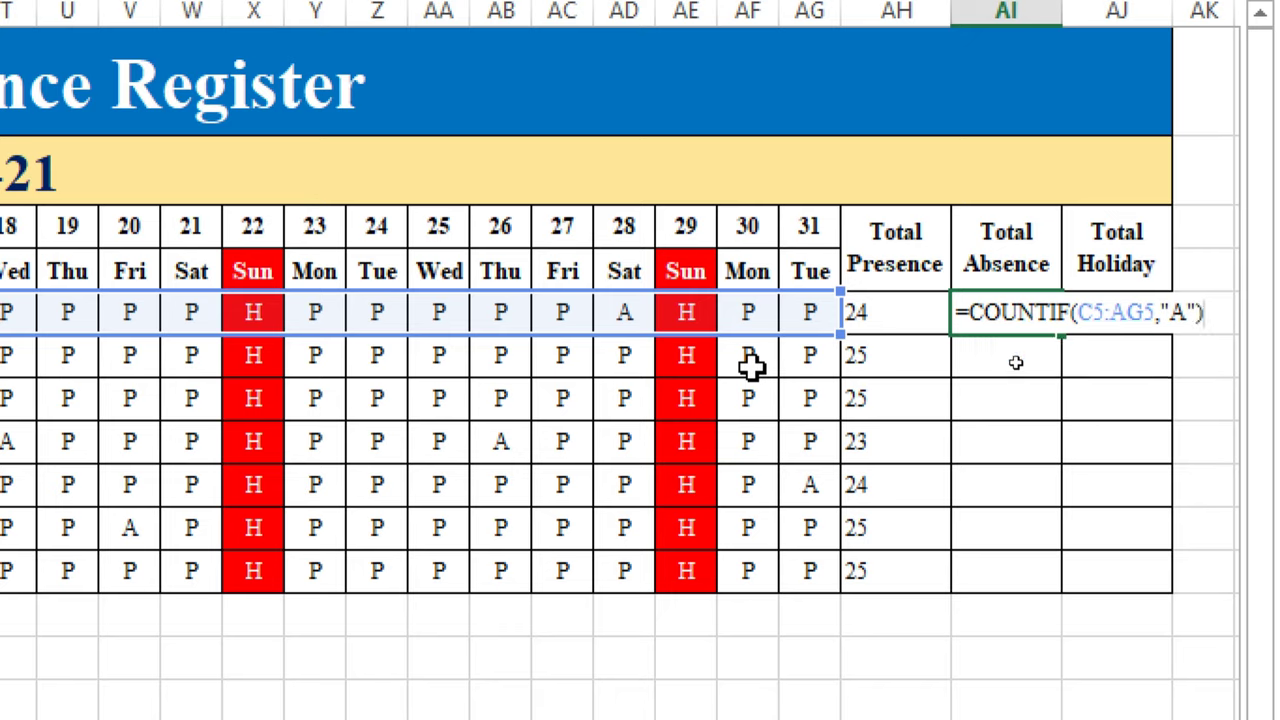
key(Return)
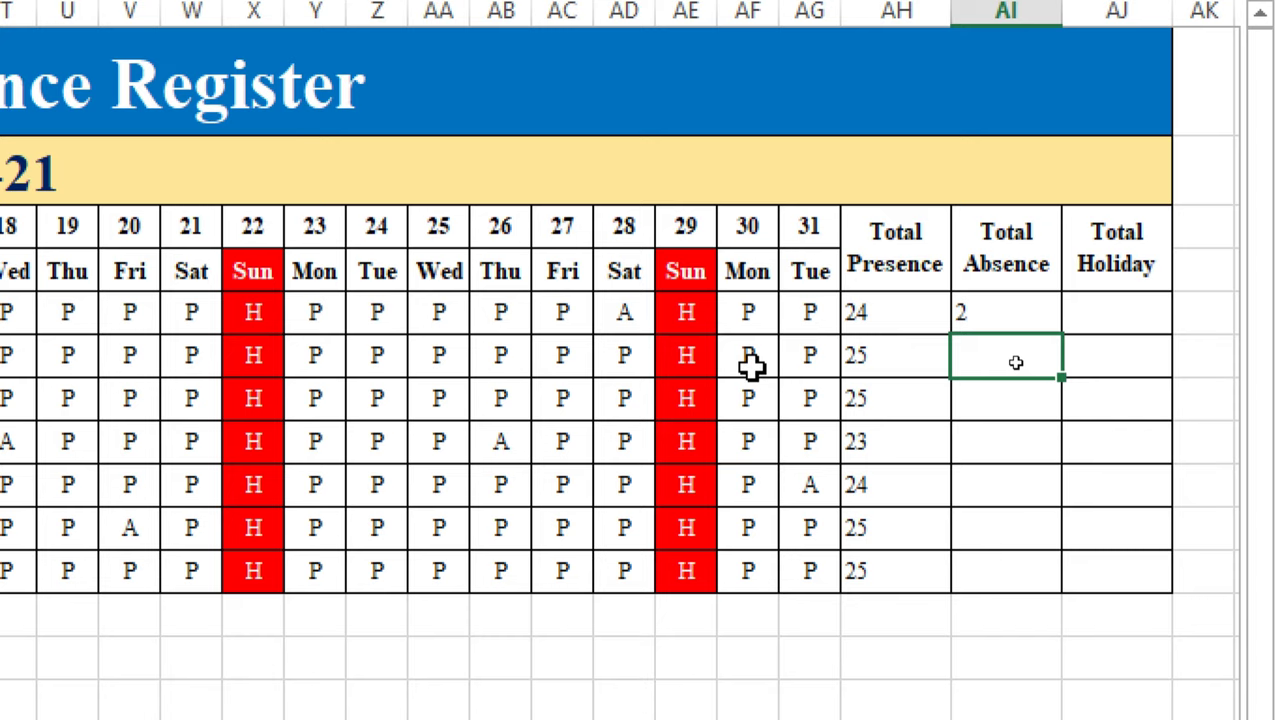
click(973, 318)
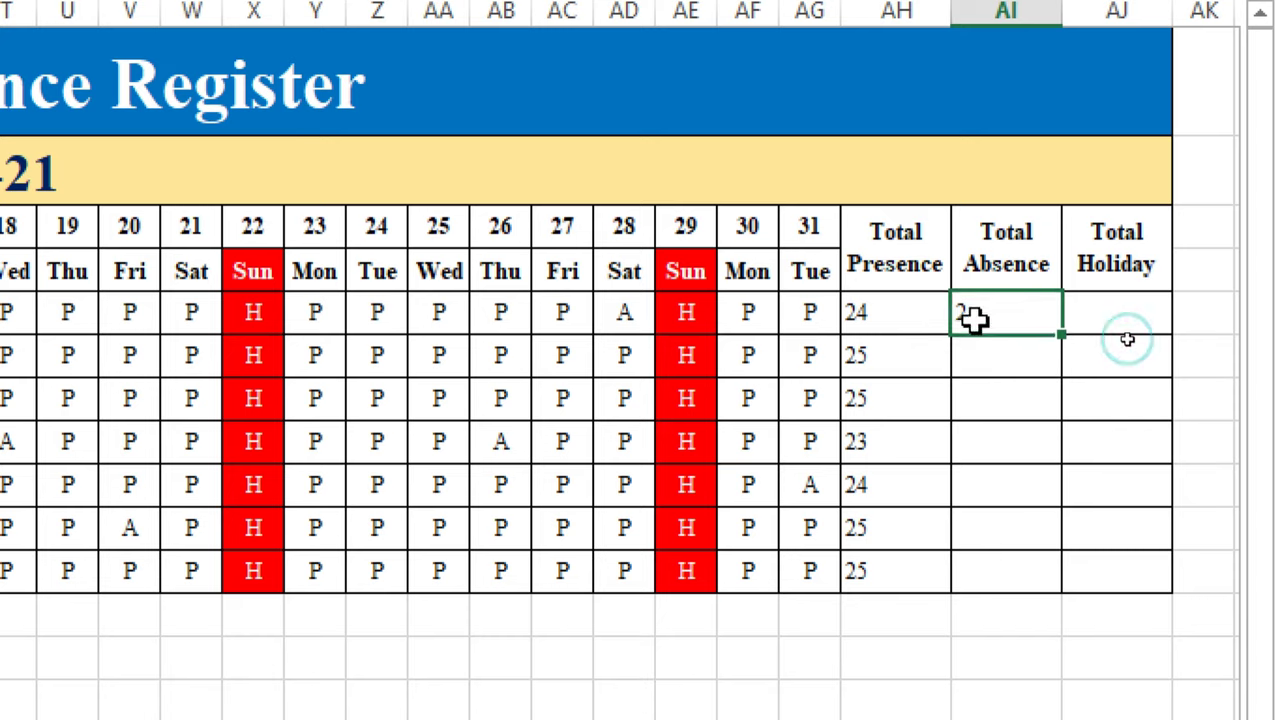
double_click(1060, 343)
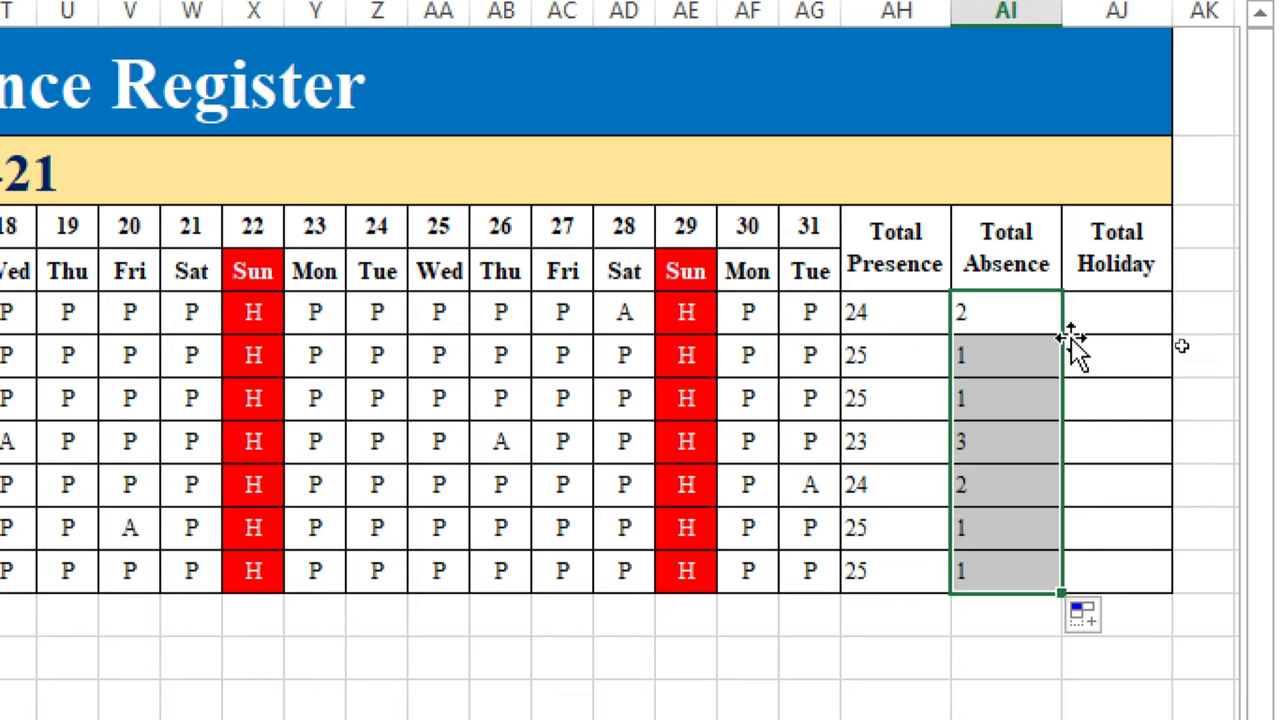
click(1114, 323)
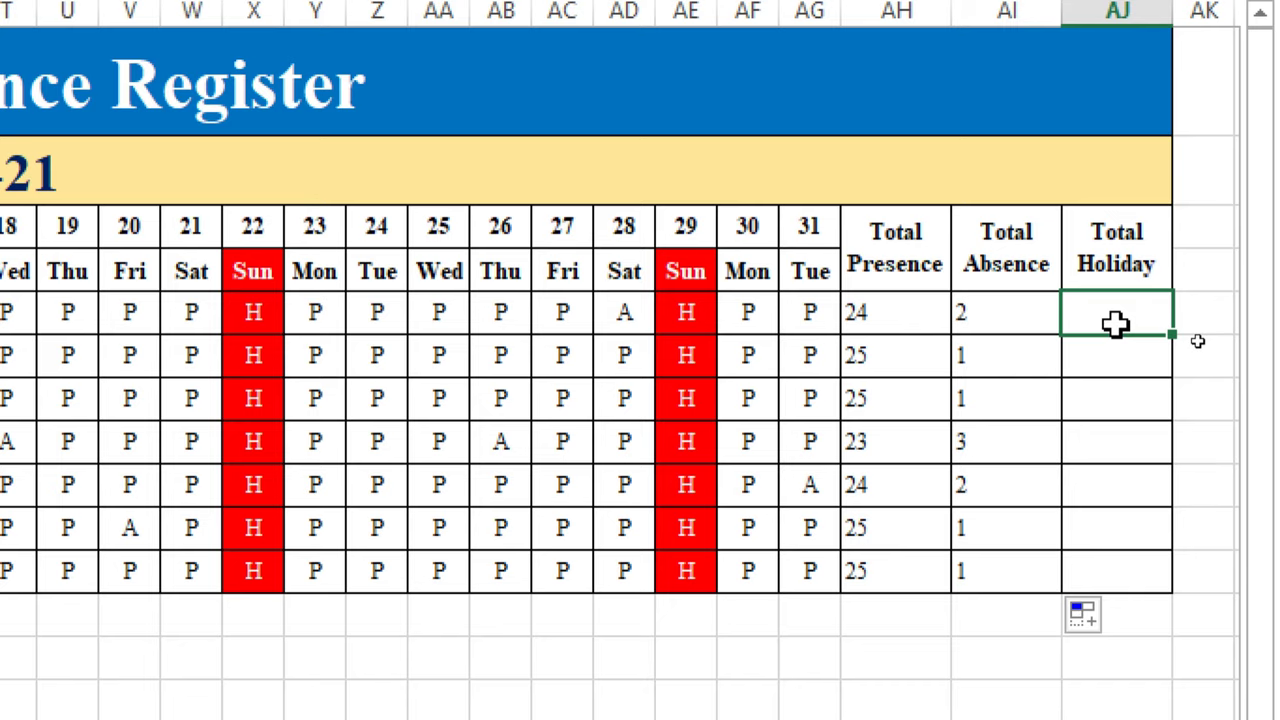
- Enter =COUNTIF(C5:AG5,"H") in AJ5 and fill it down to AJ11, giving 5 each
text(=)
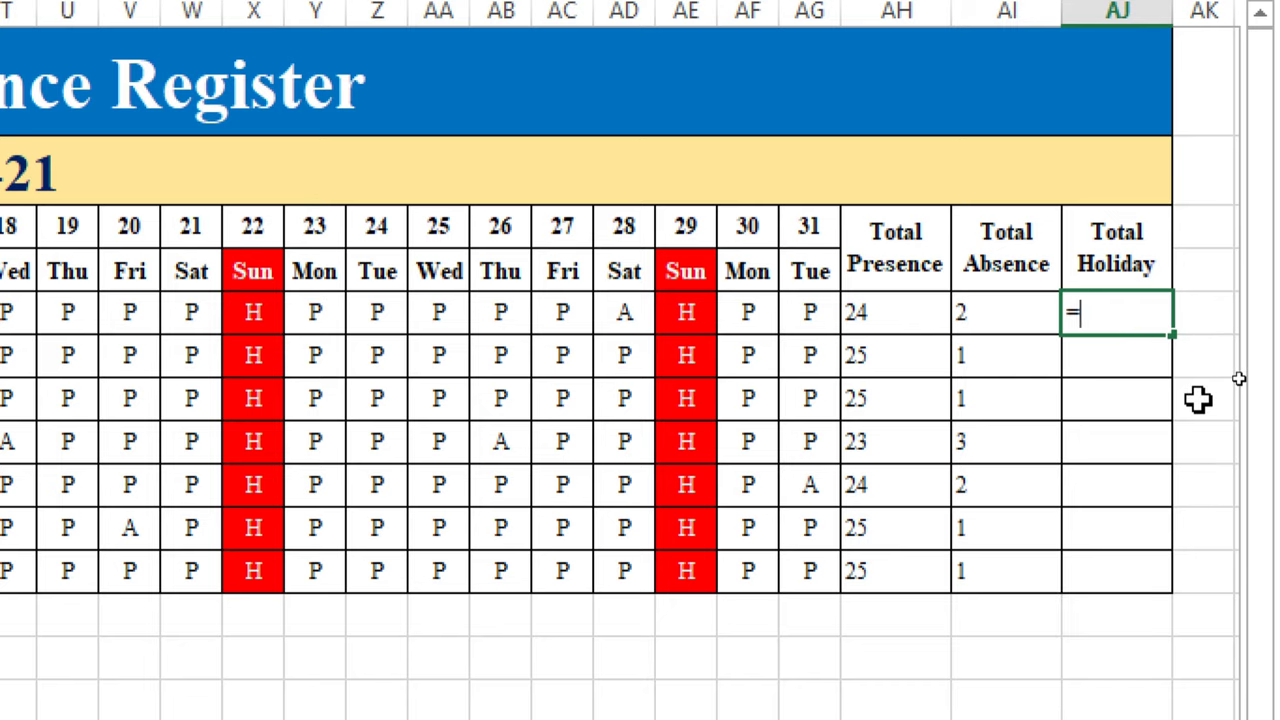
text(COUNTIF)
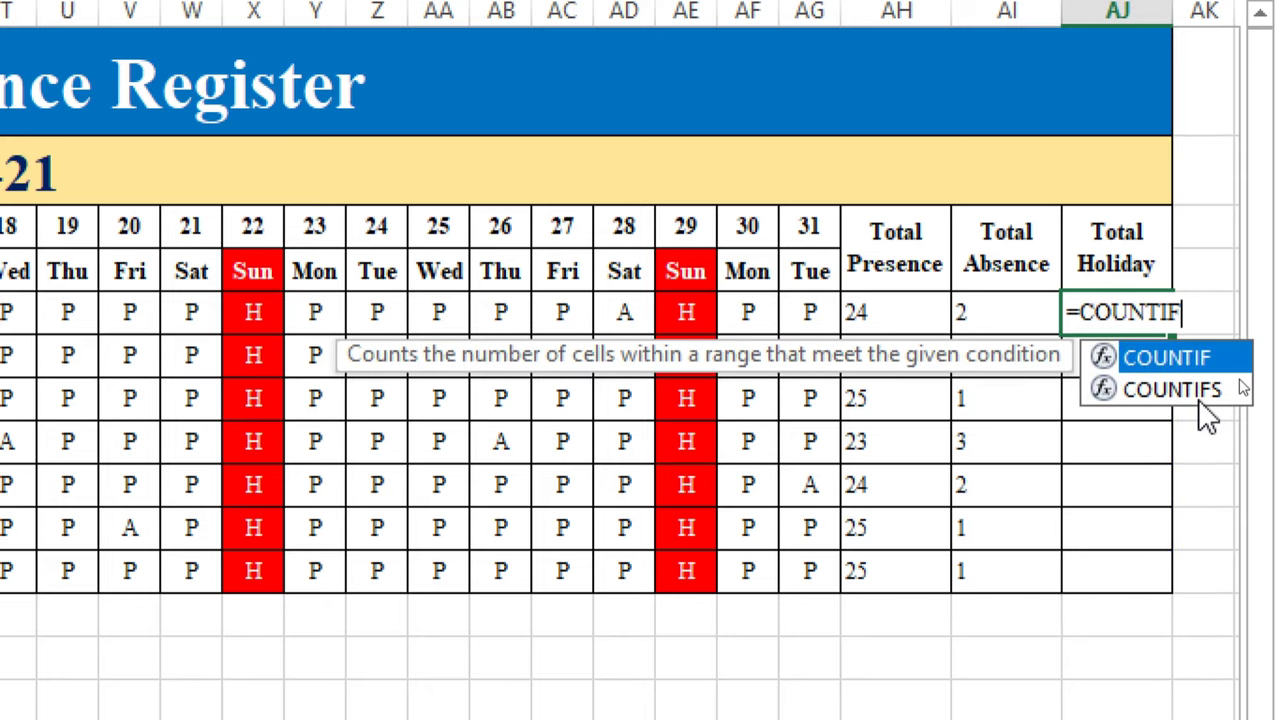
text(()
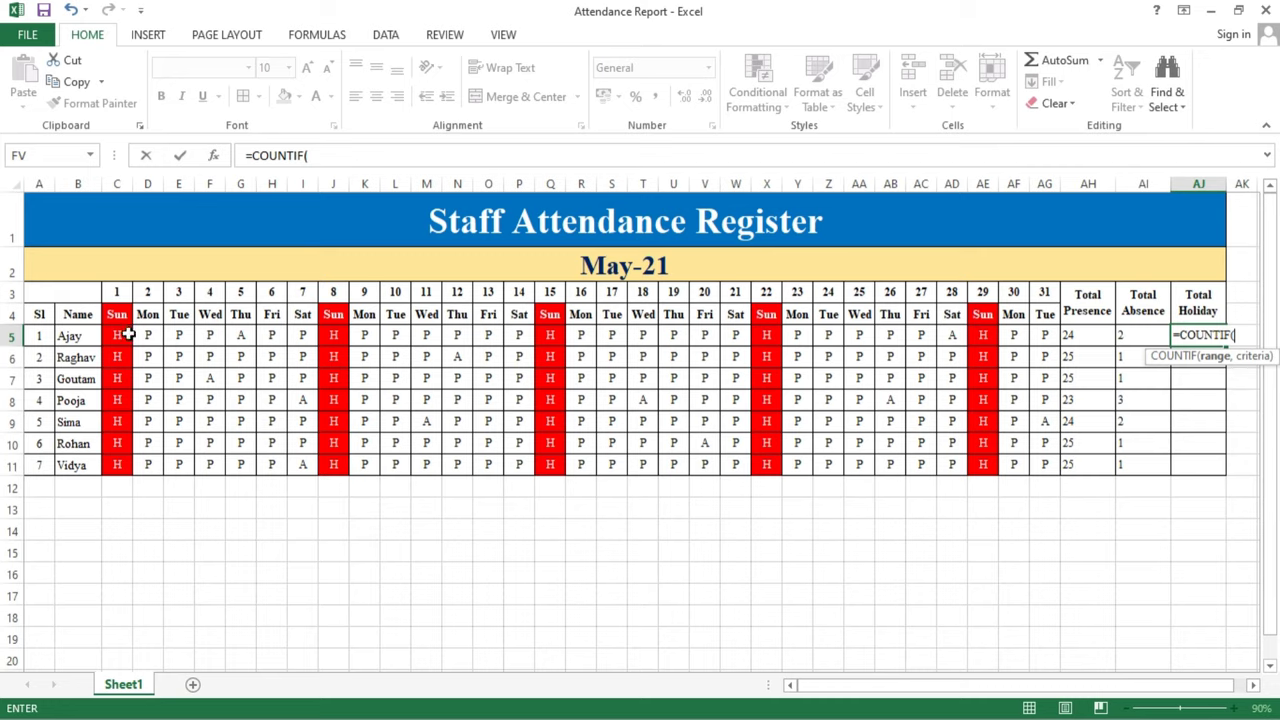
drag(128, 335, 1041, 329)
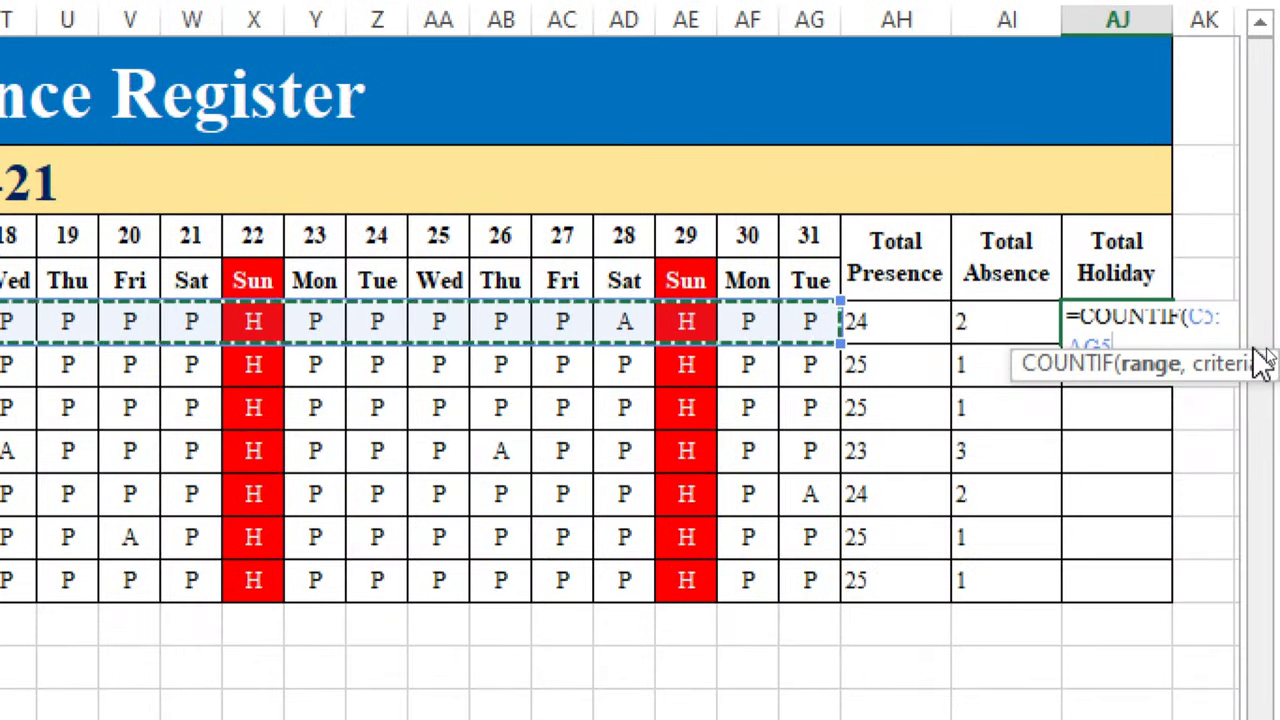
text(,)
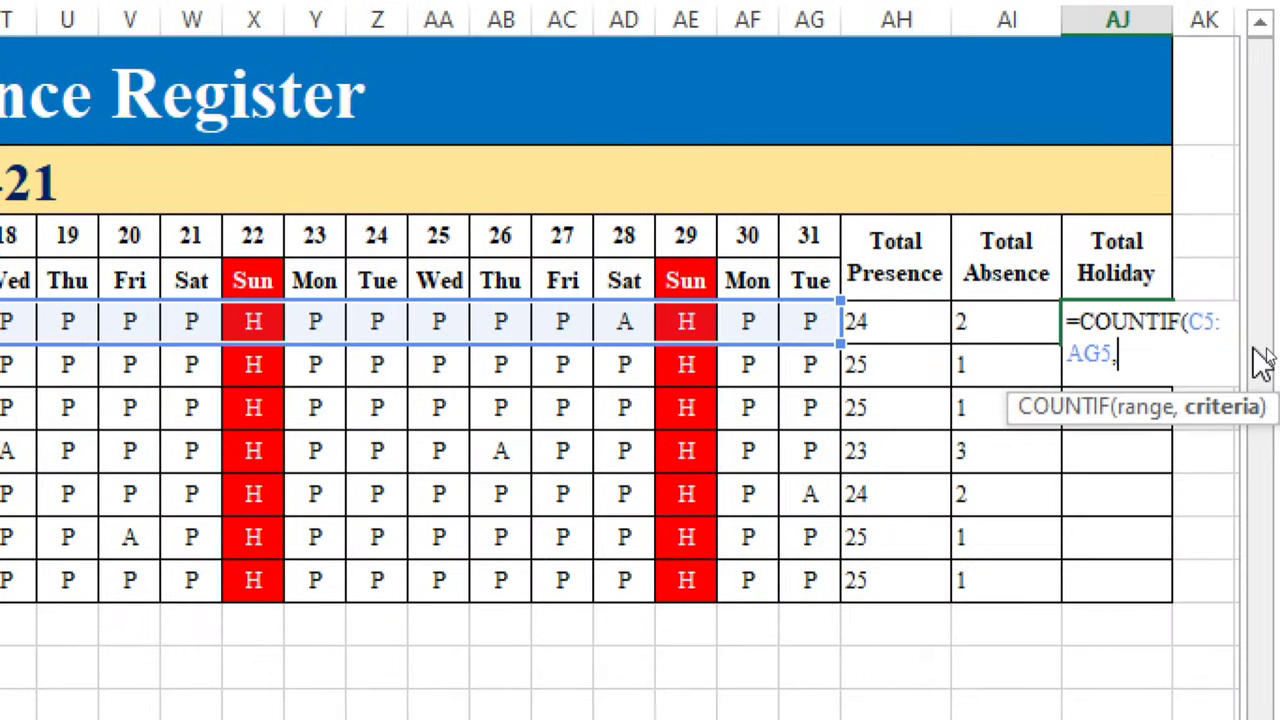
text(")
text(H)
text(")
text())
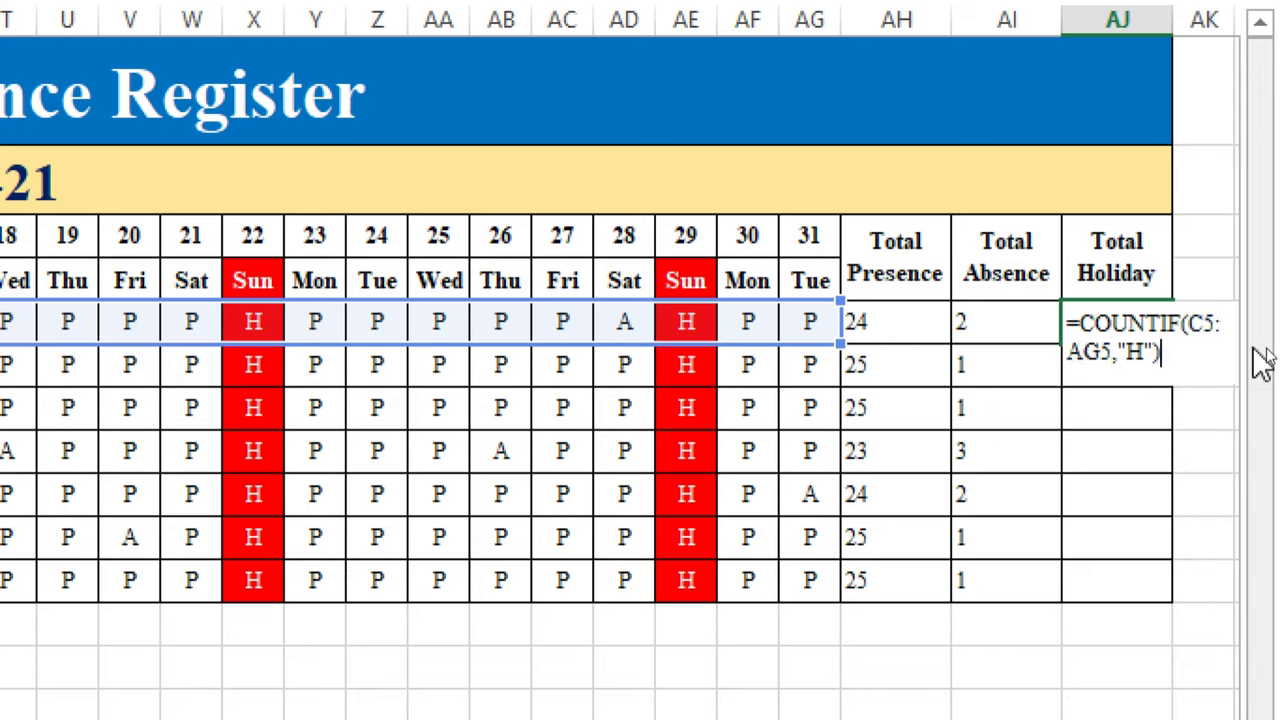
key(Return)
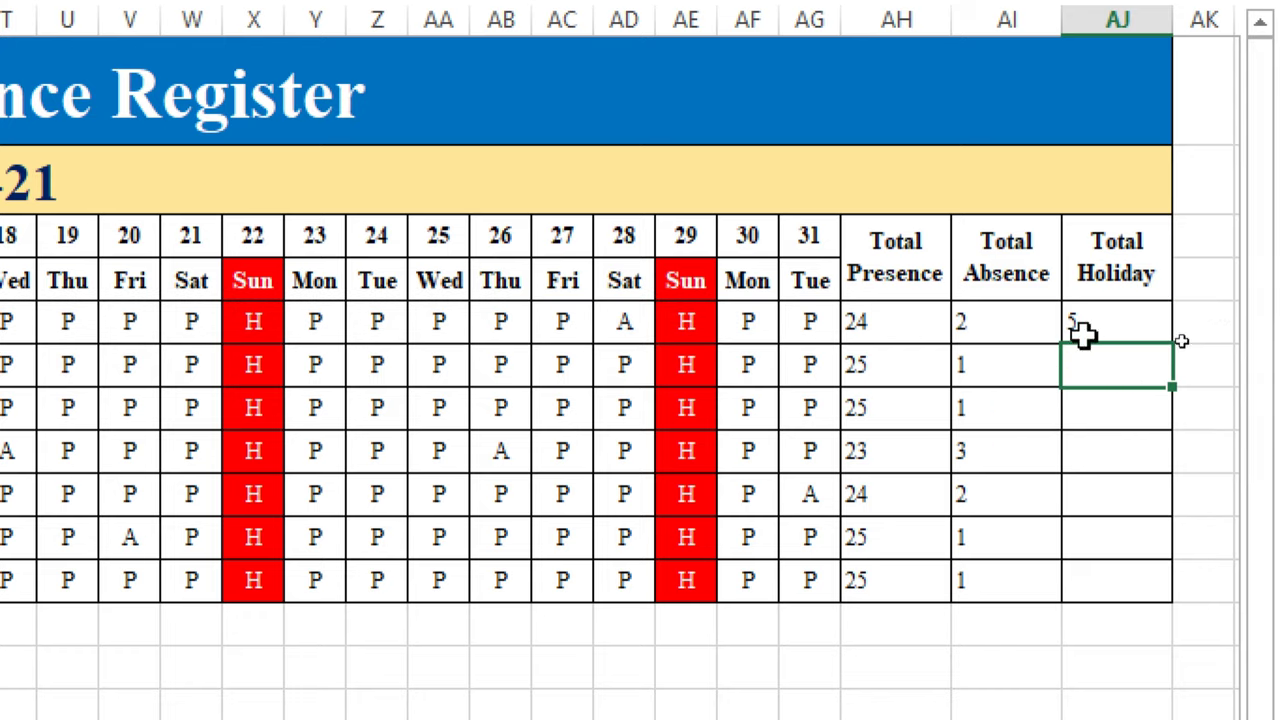
click(1092, 325)
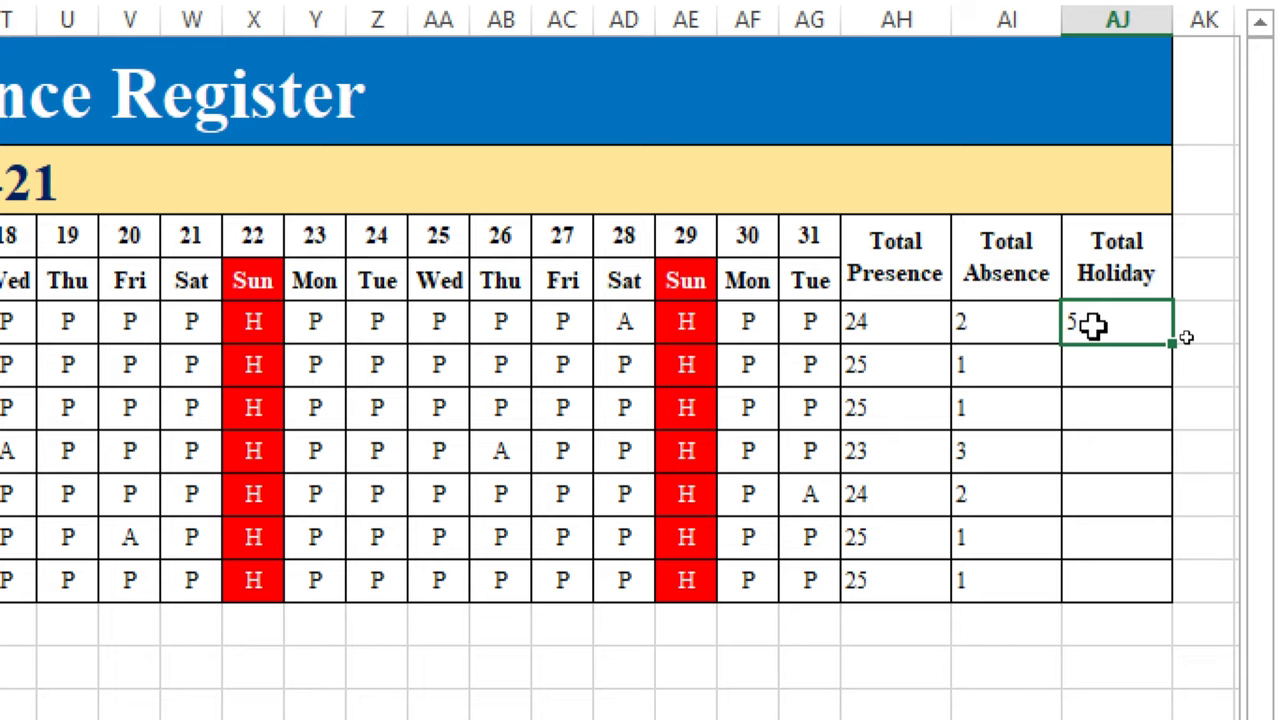
double_click(1172, 343)
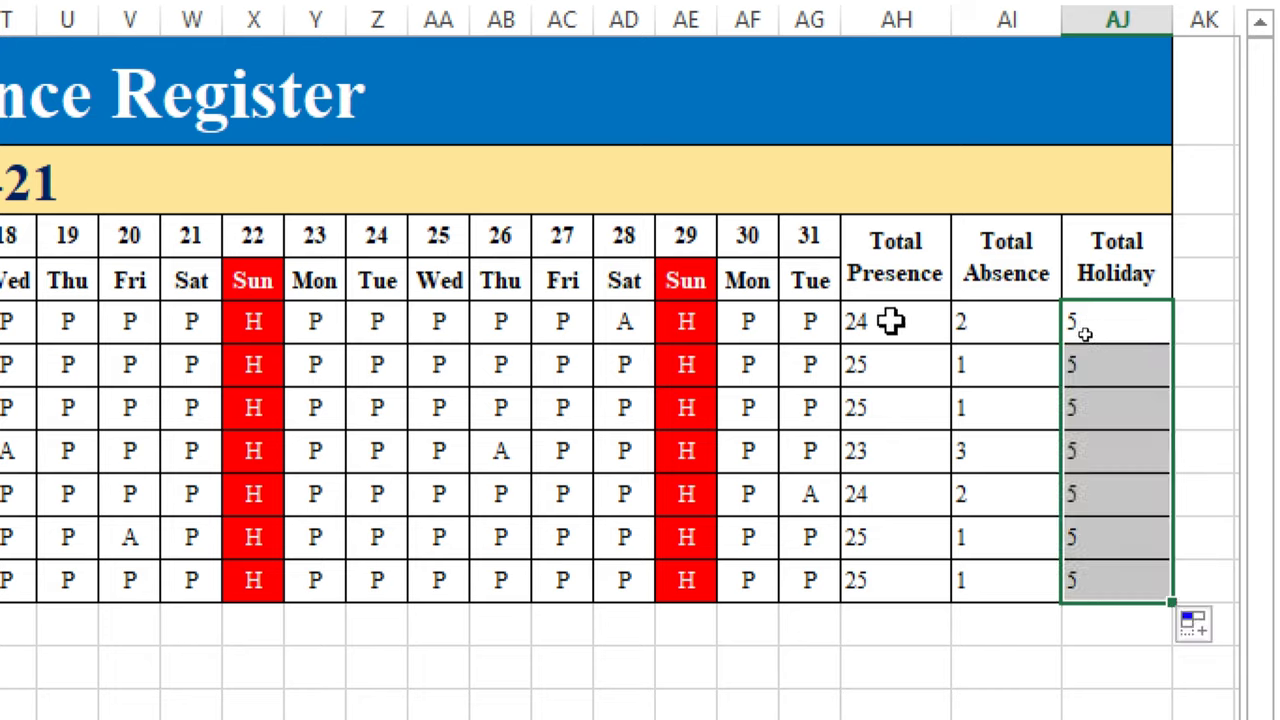
drag(890, 320, 1118, 575)
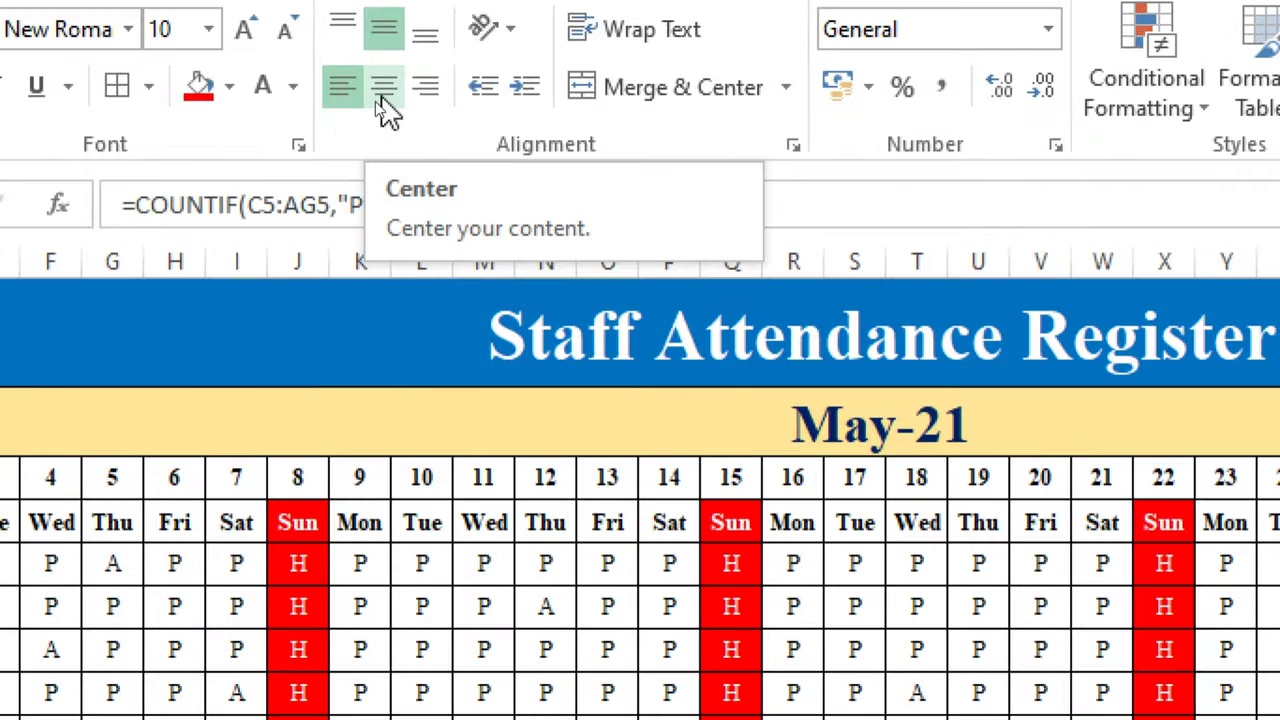
- Centre-align the totals in AH5:AJ11
click(381, 98)
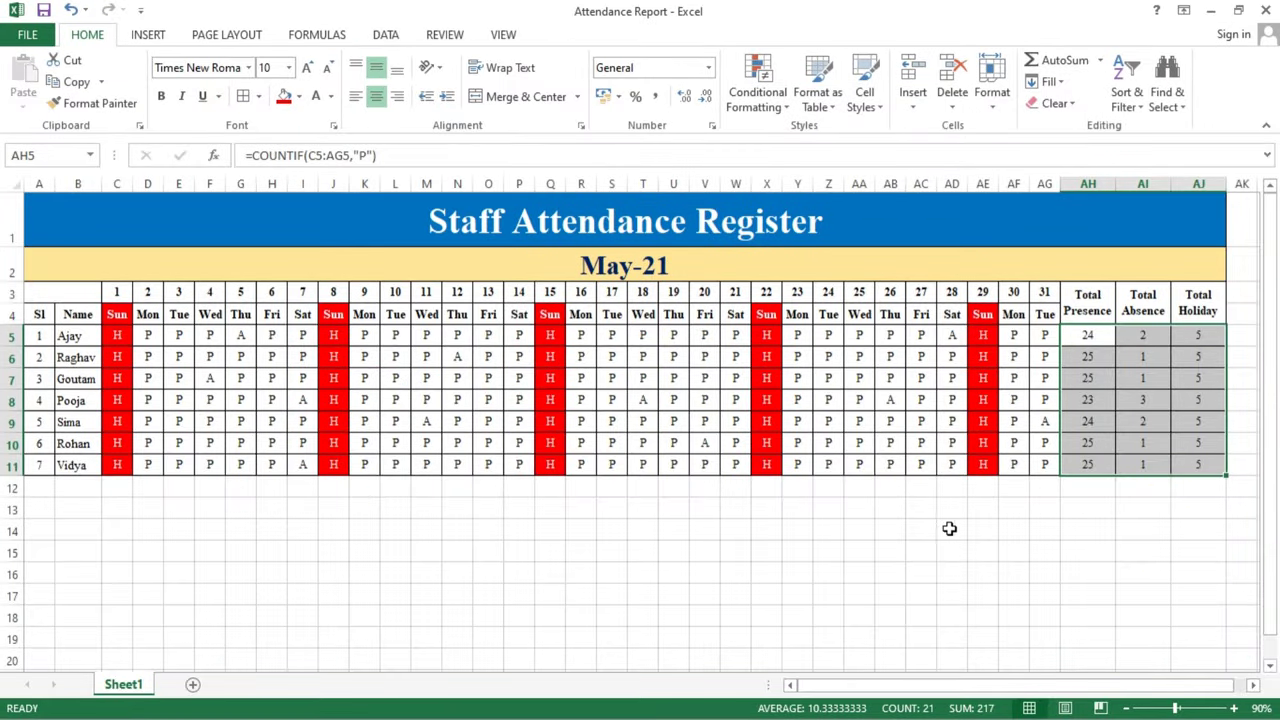
click(952, 531)
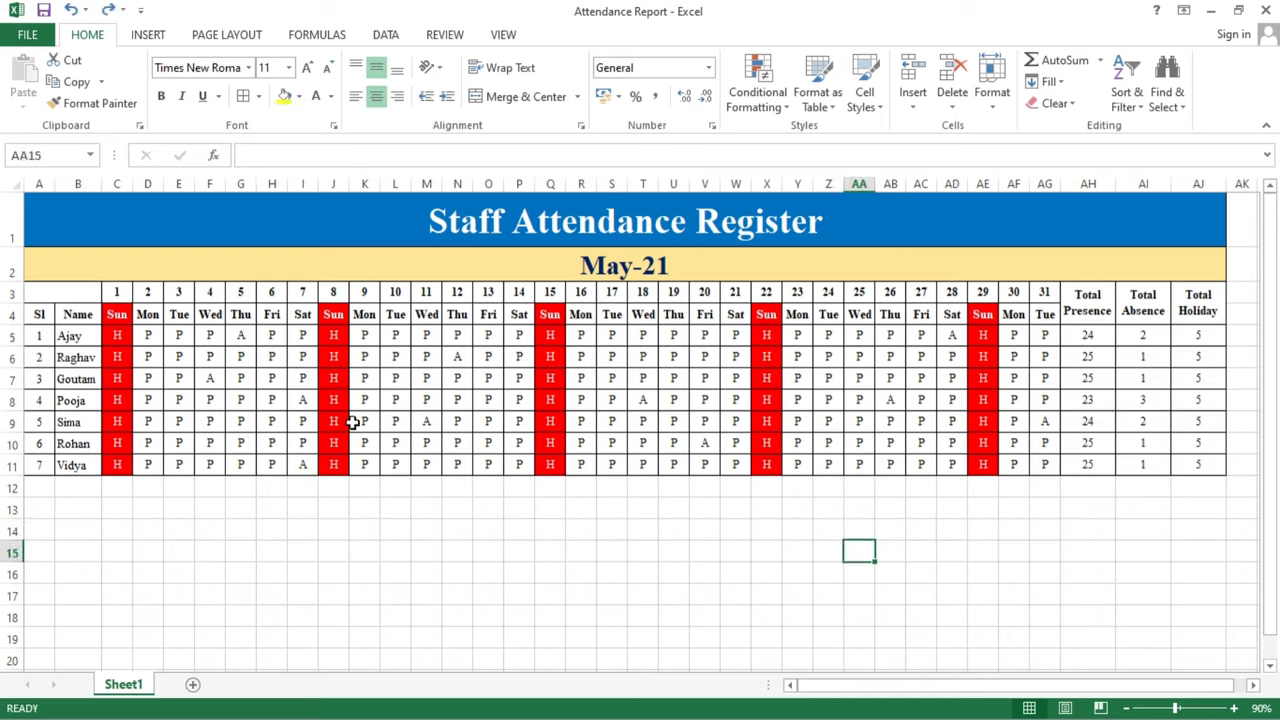
- Fill the Sl/Name headers A3:B4, day numbers C3:AG3 and headings AF3:AJ4 yellow
drag(62, 294, 62, 305)
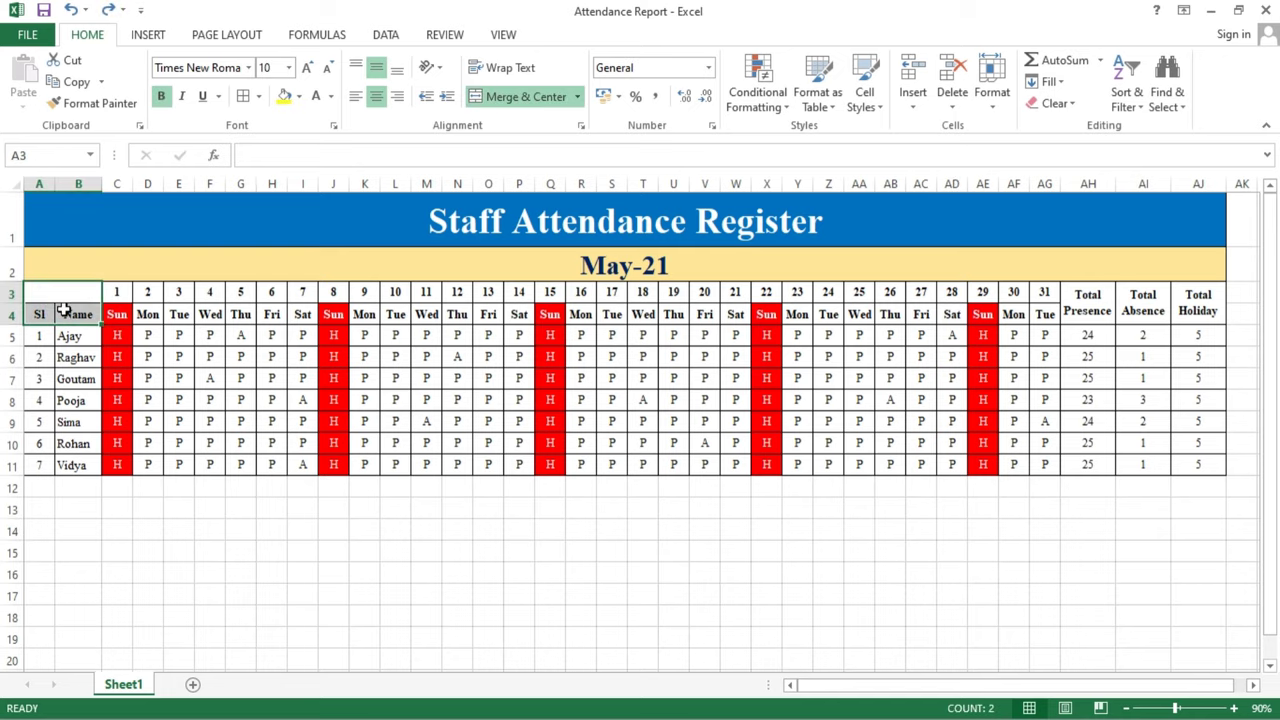
click(285, 97)
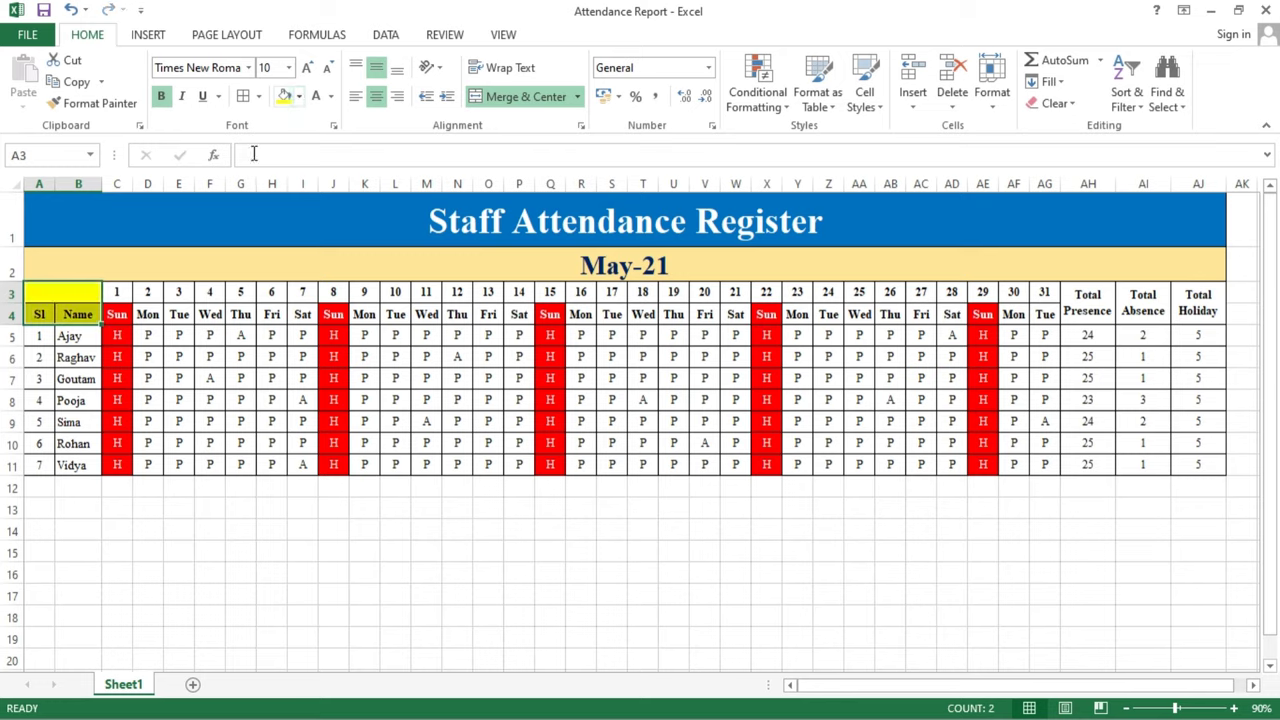
click(127, 292)
drag(127, 292, 1045, 291)
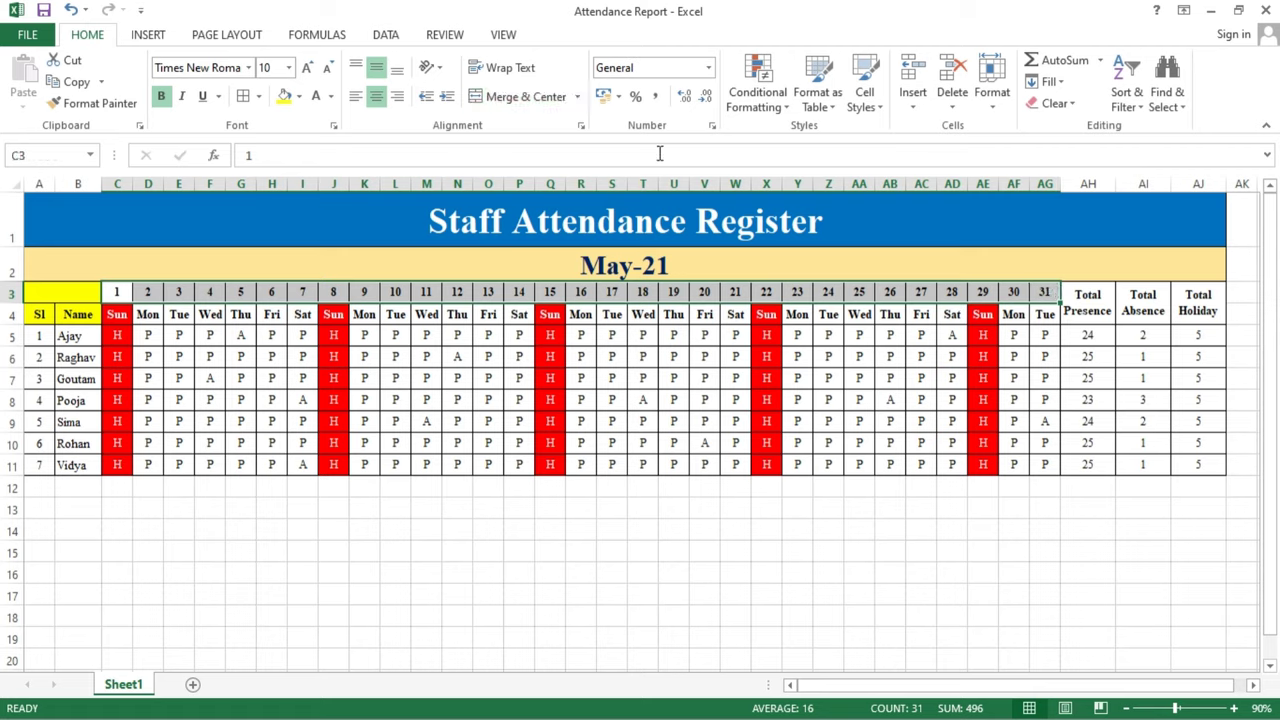
click(284, 96)
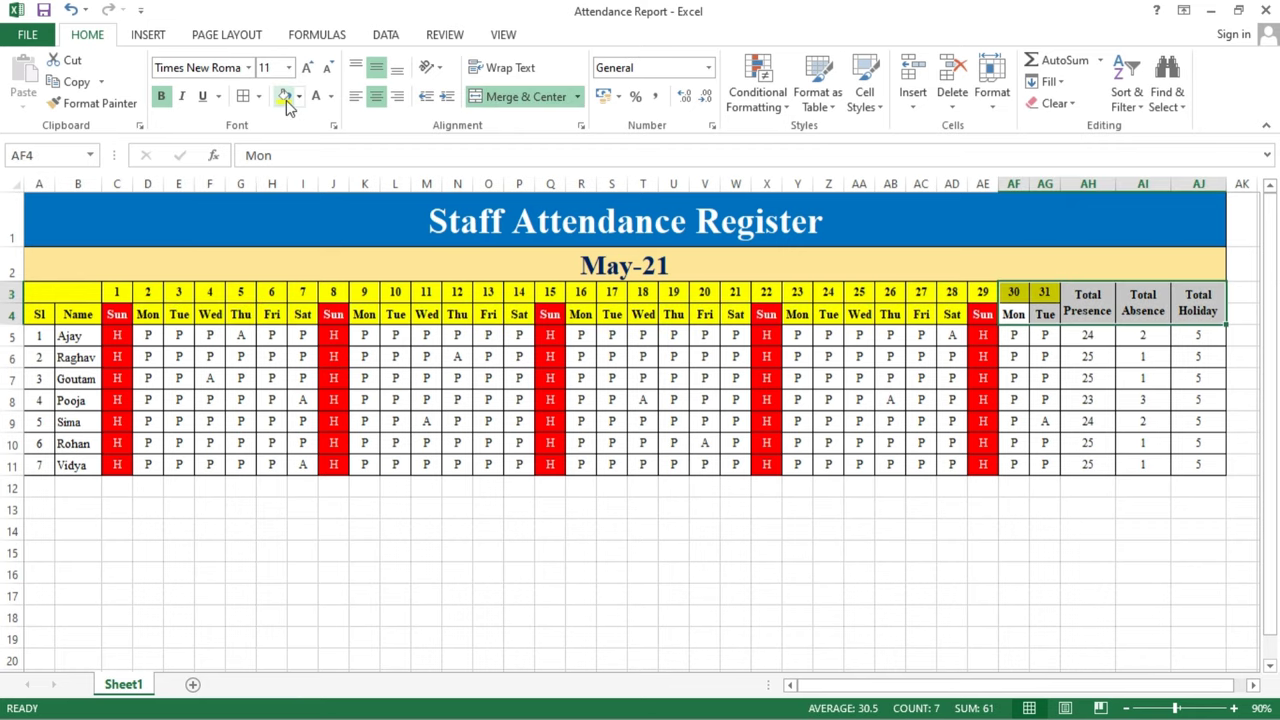
click(284, 96)
click(695, 567)
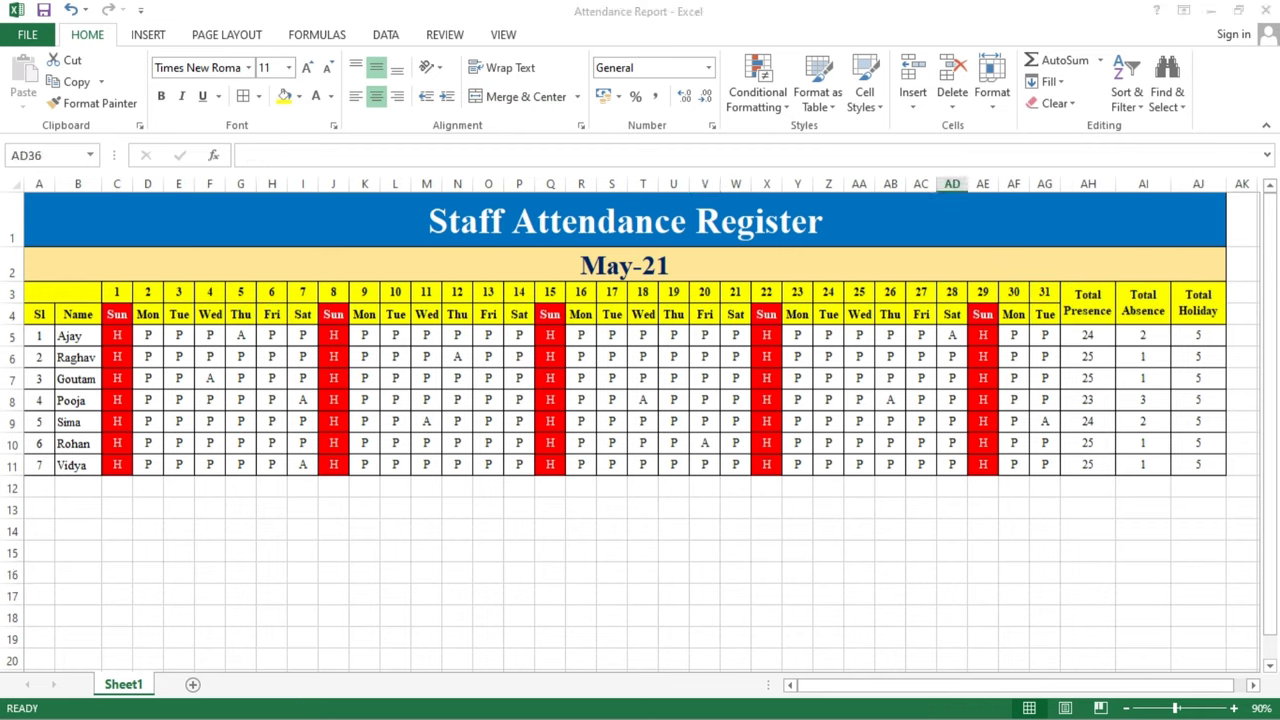